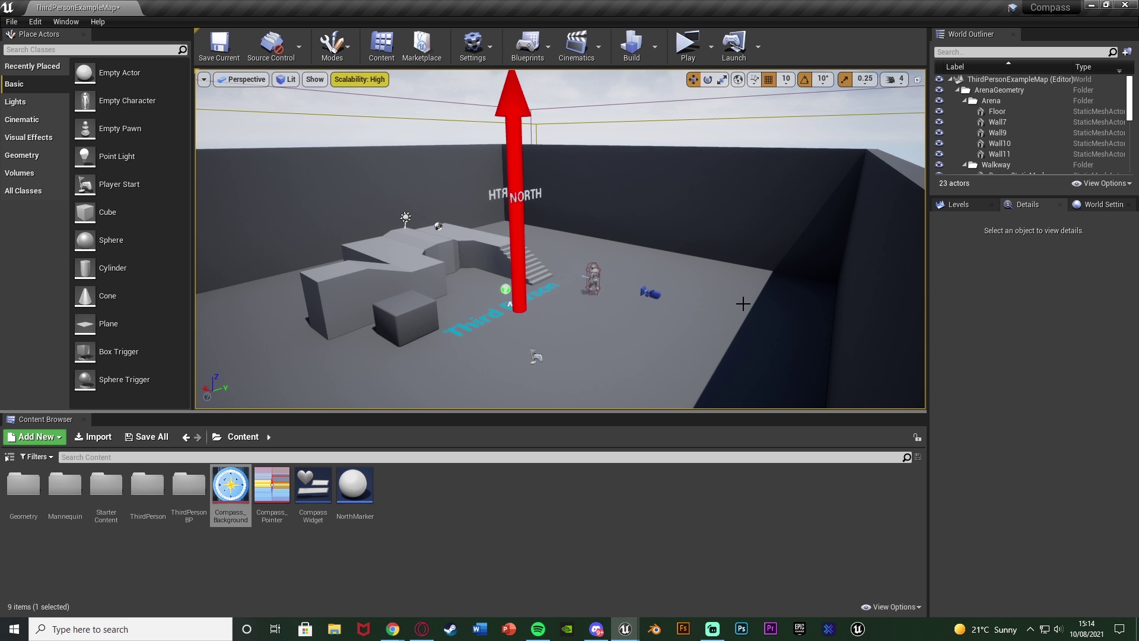
Step: Play-test the level, running the character around the arena to examine how the compass dial rotates relative to the north marker
{"action": "left_click", "coordinate": [688, 45]}
{"action": "key", "text": "s"}
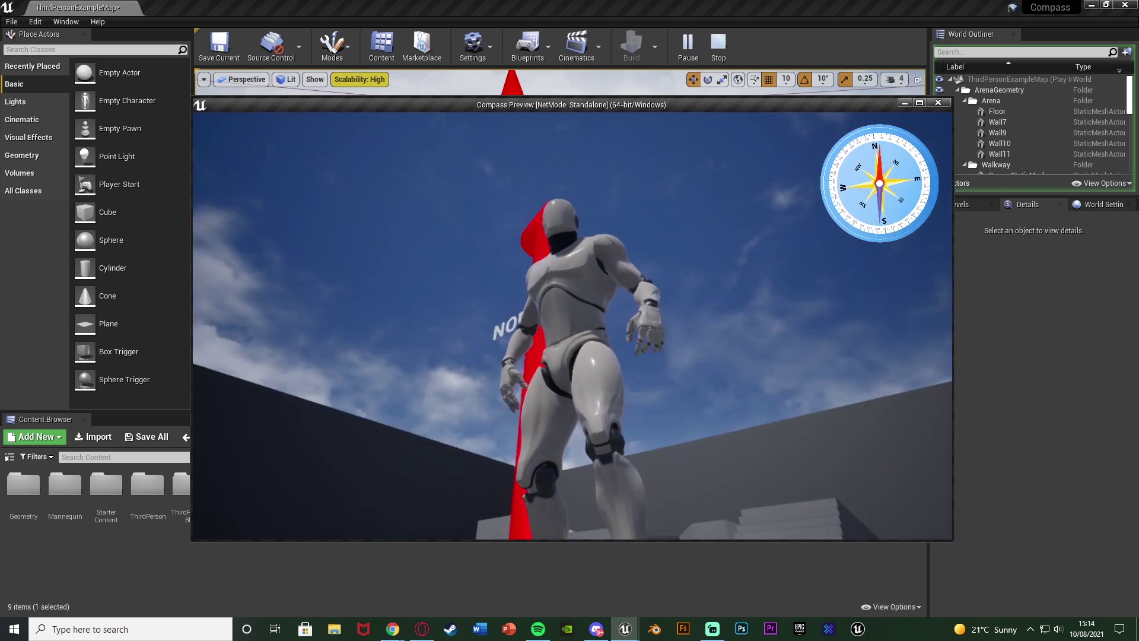
{"action": "key", "text": "a"}
{"action": "key", "text": "s"}
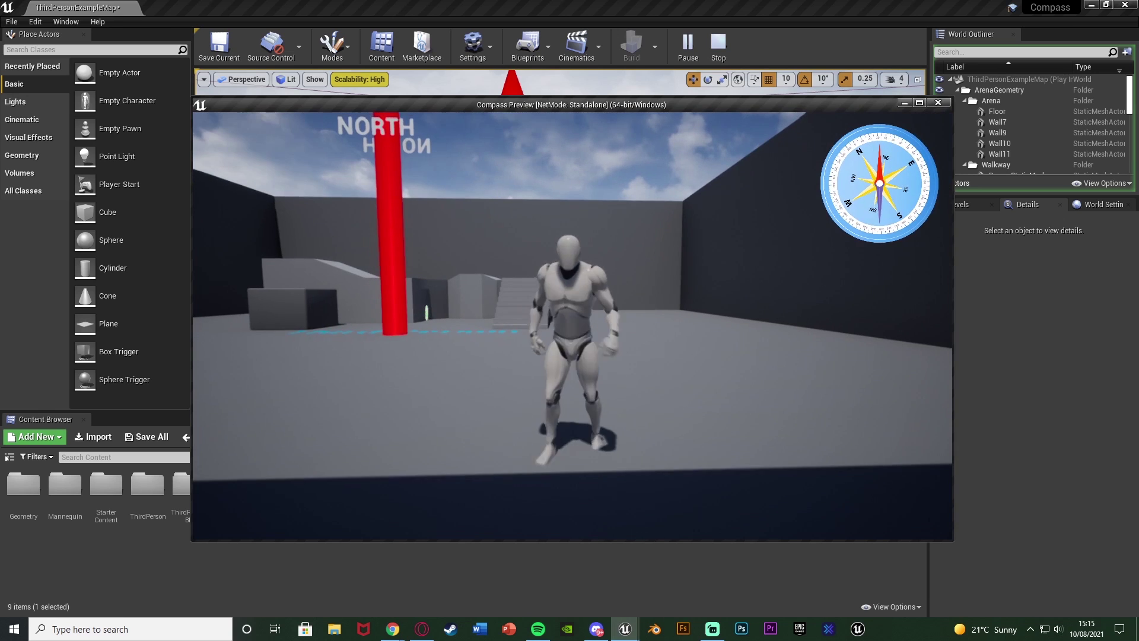
{"action": "key", "text": "w"}
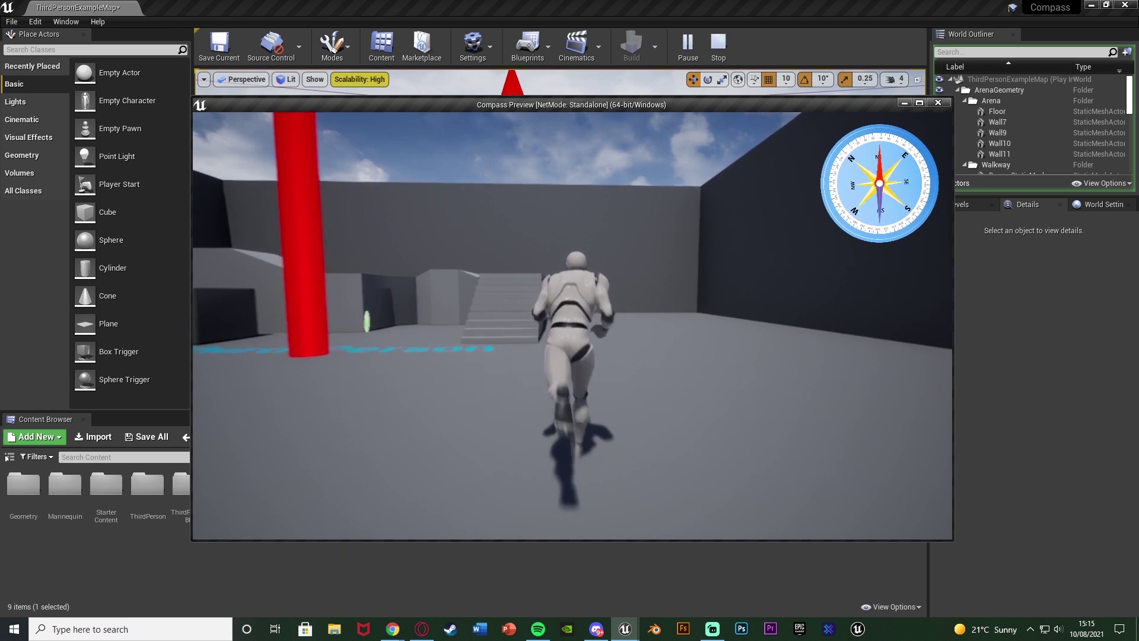
{"action": "key", "text": "w"}
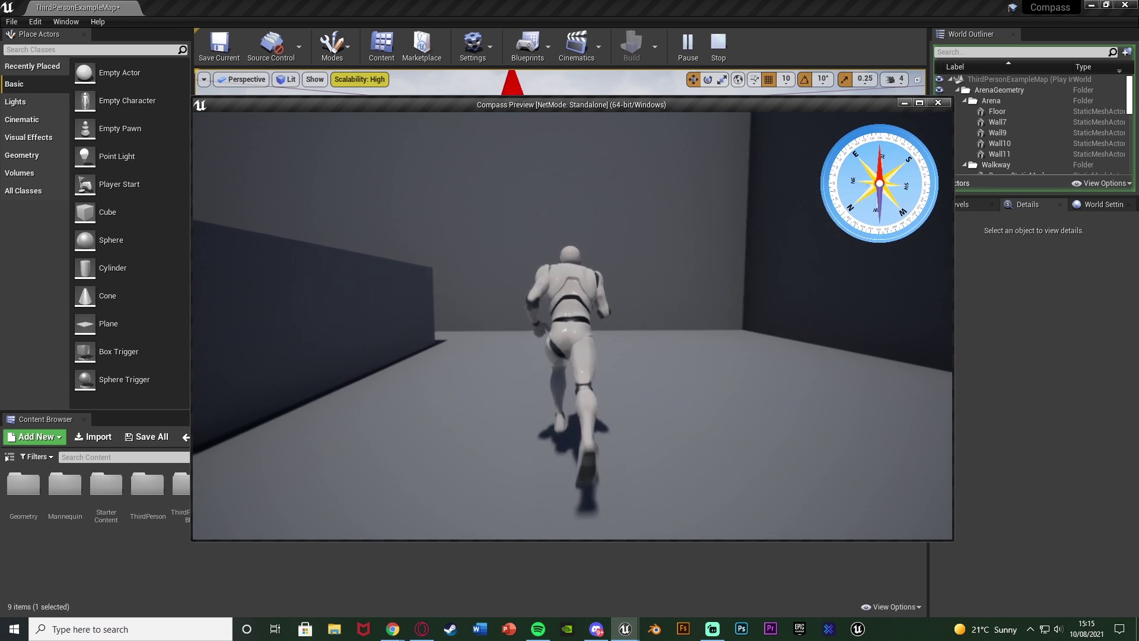
{"action": "key", "text": "w"}
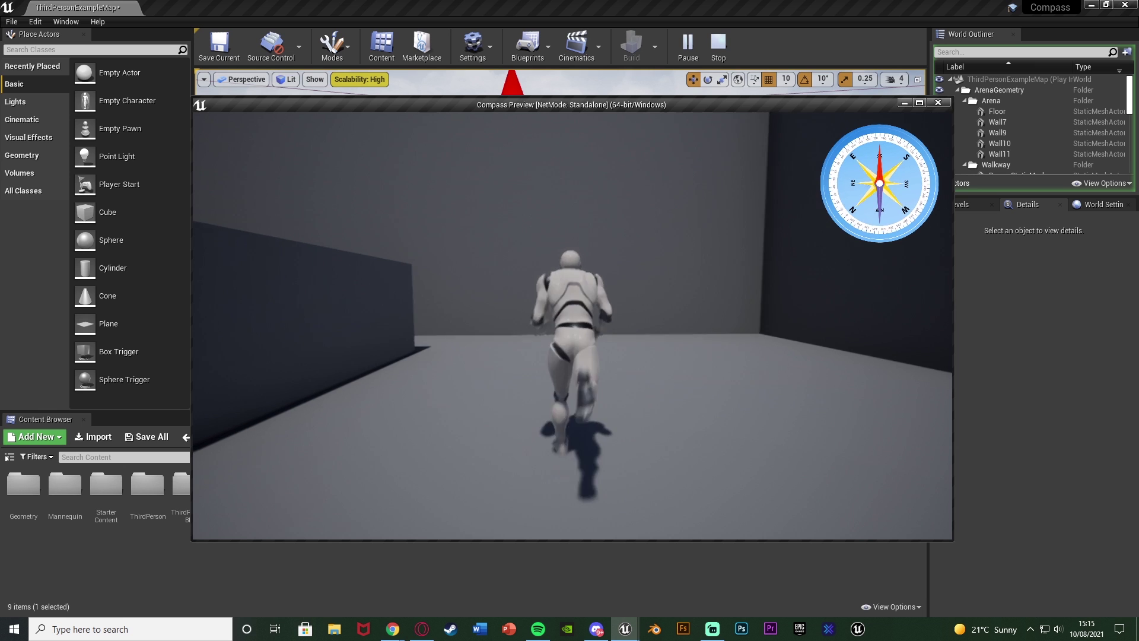
{"action": "key", "text": "s"}
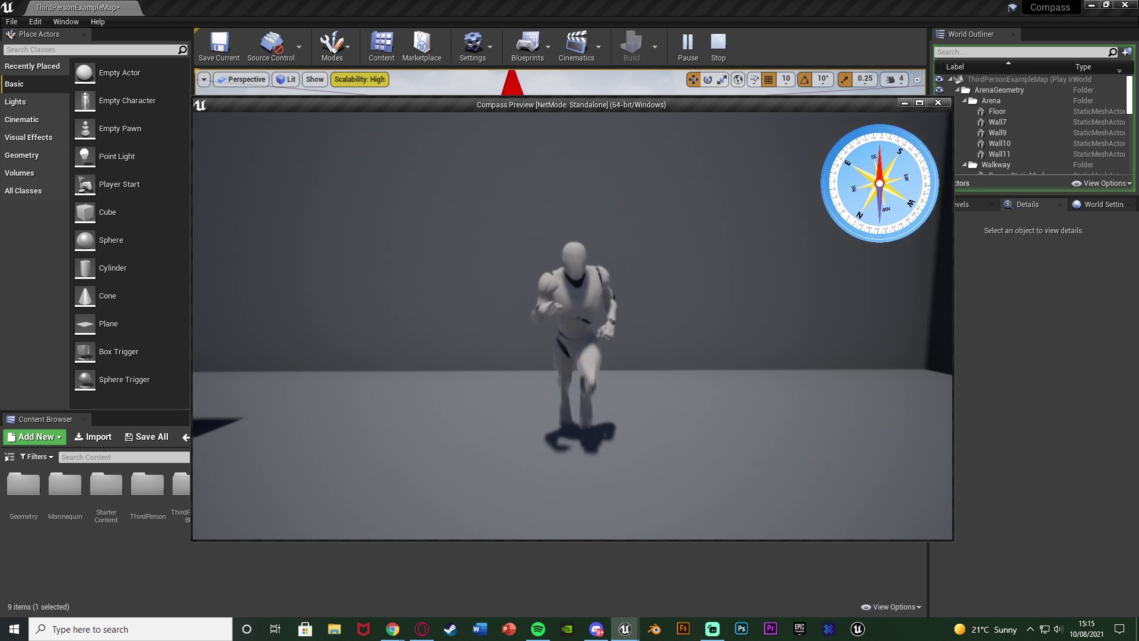
{"action": "key", "text": "w"}
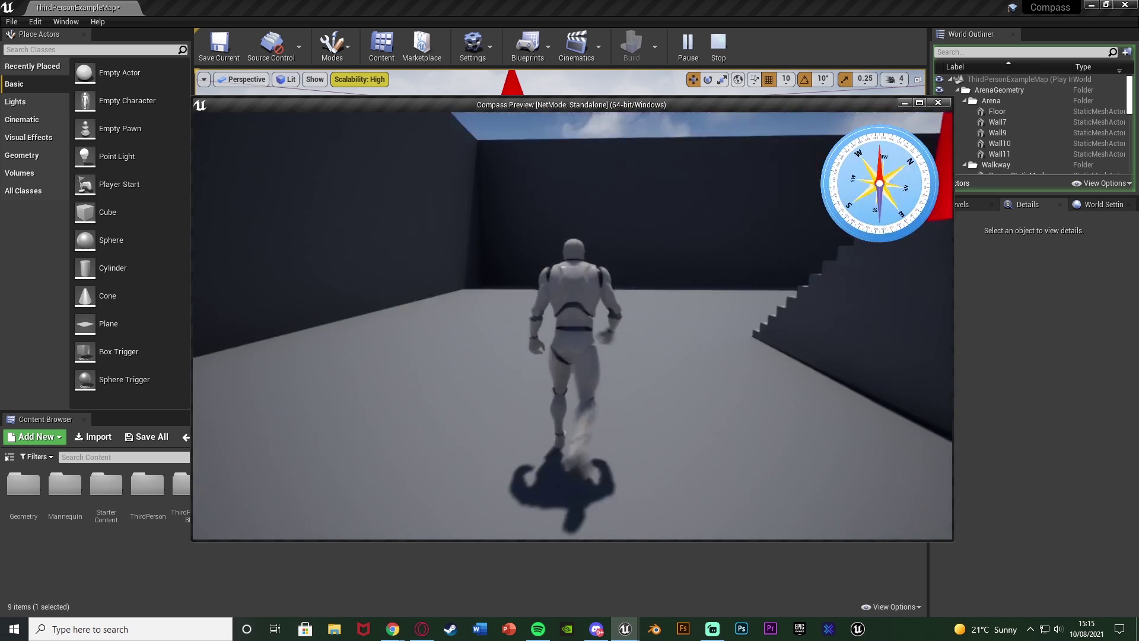
{"action": "key", "text": "a"}
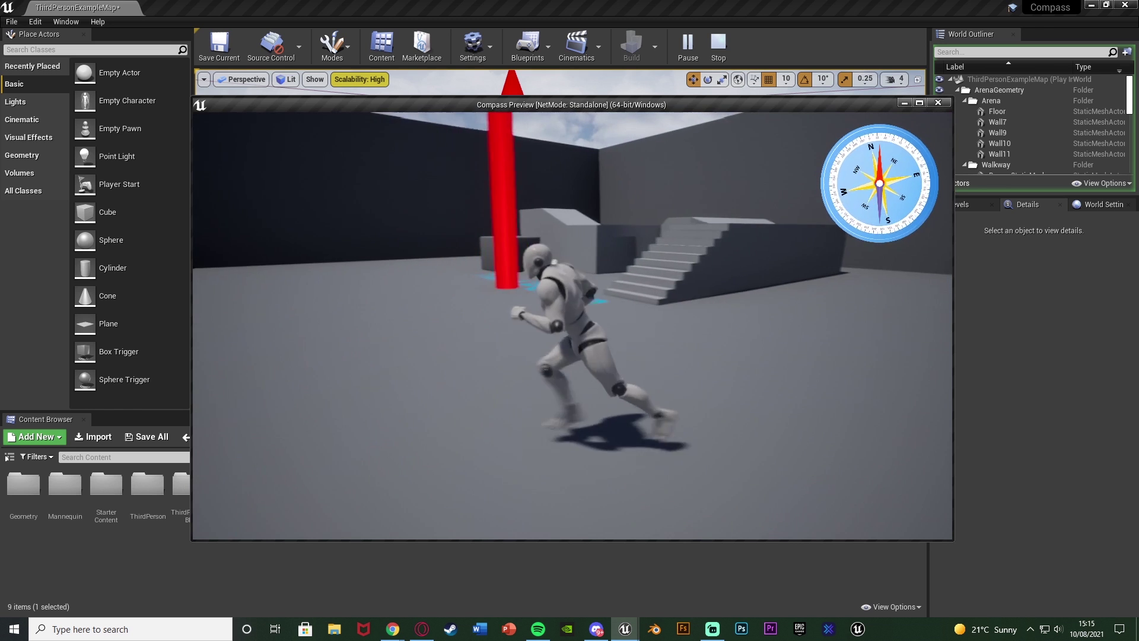
{"action": "key", "text": "w"}
{"action": "key", "text": "w"}
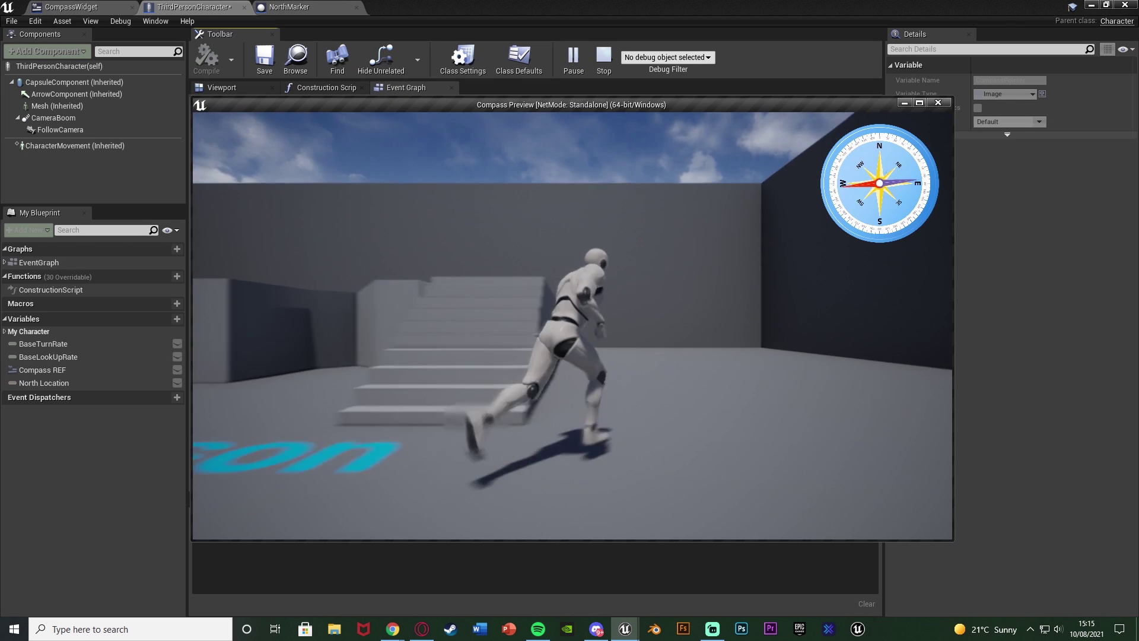
Step: Run and jump the character around the arena and over the walkway to examine how the compass pointer turns on the fixed dial
{"action": "key", "text": "w"}
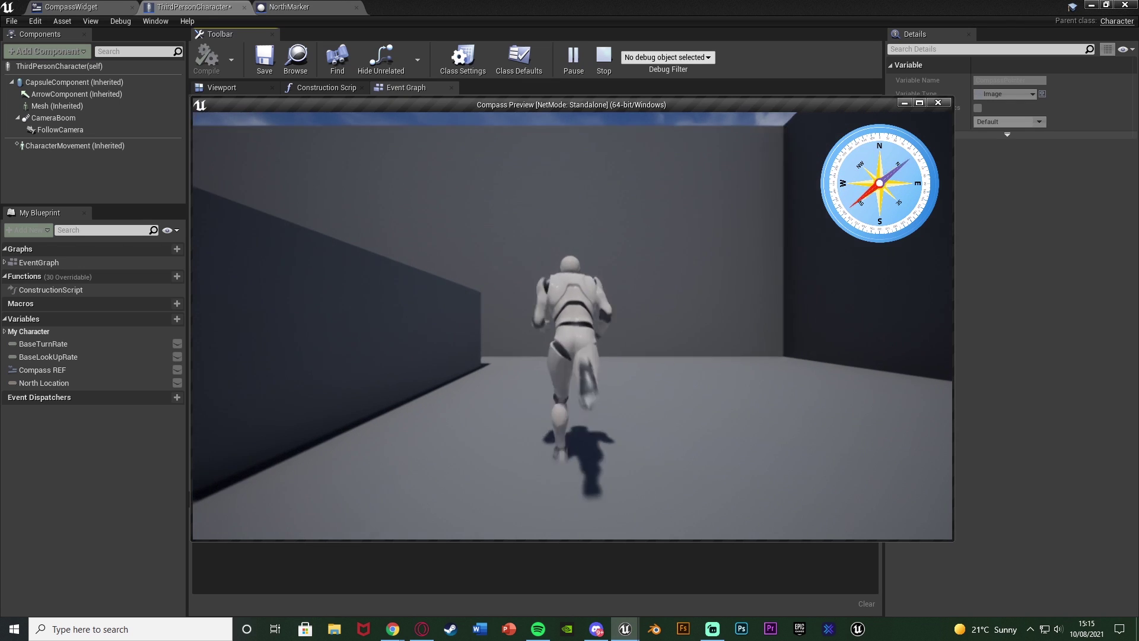
{"action": "key", "text": "w"}
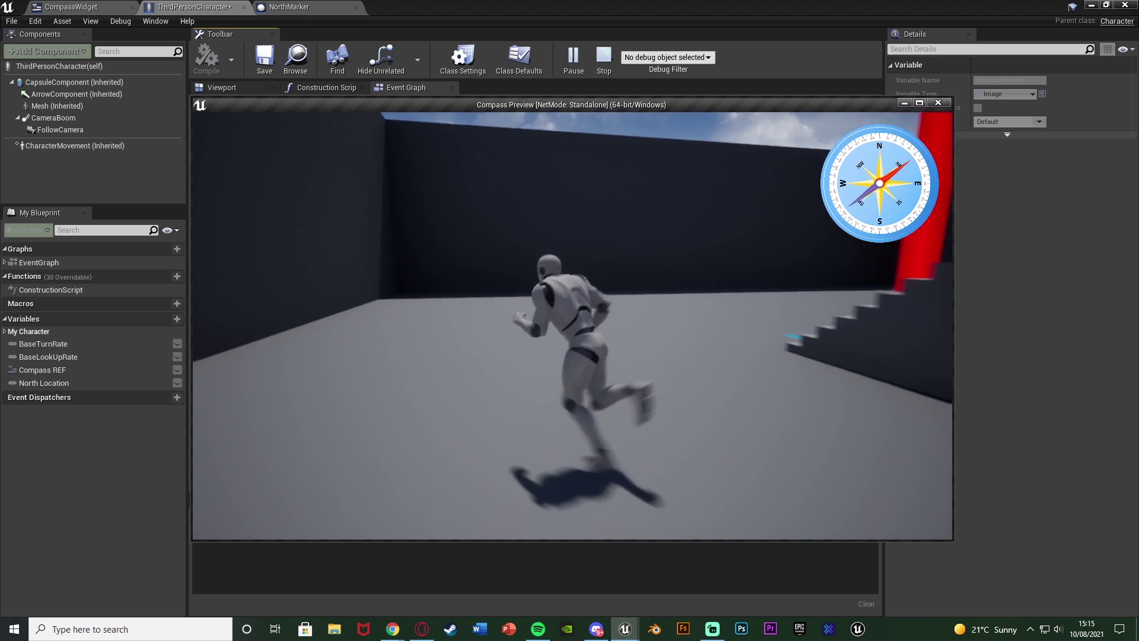
{"action": "key", "text": "w"}
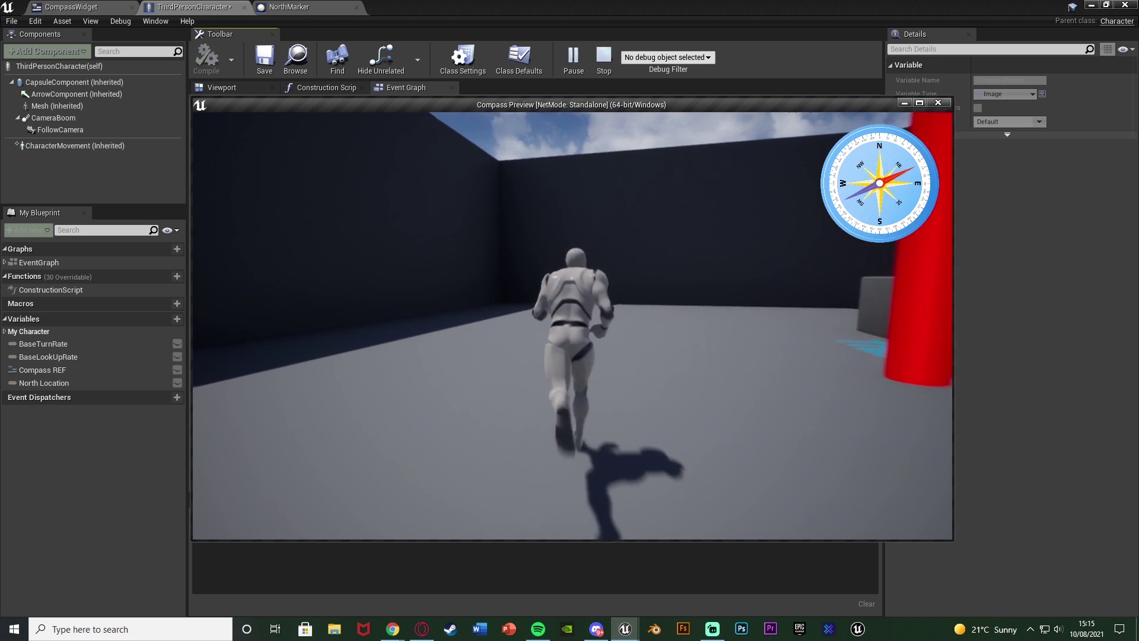
{"action": "key", "text": "w"}
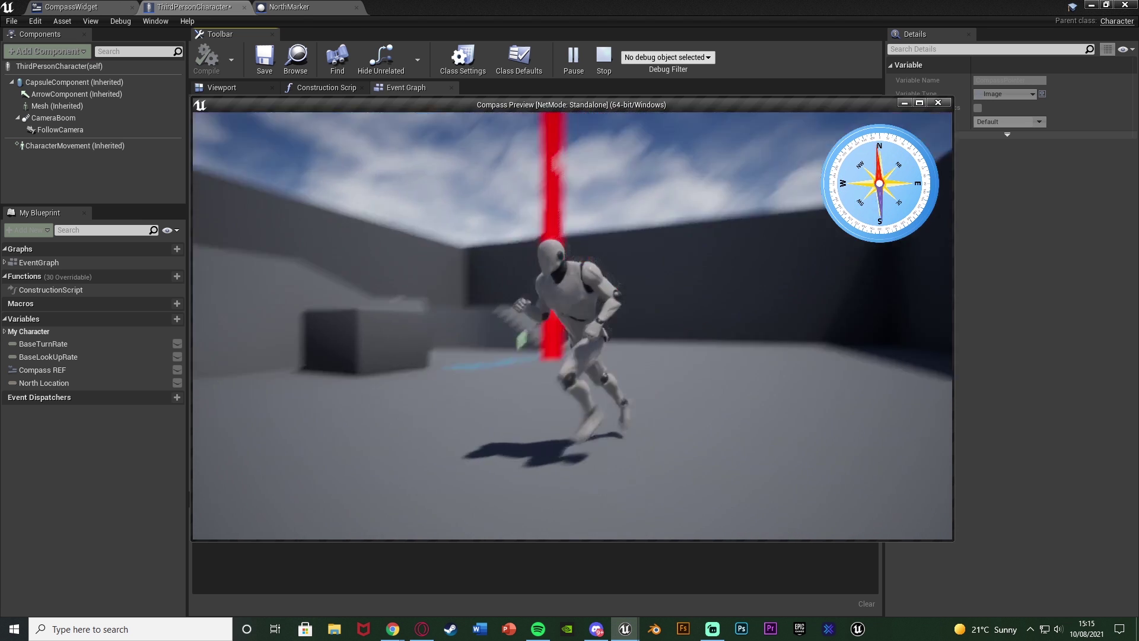
{"action": "key", "text": "w"}
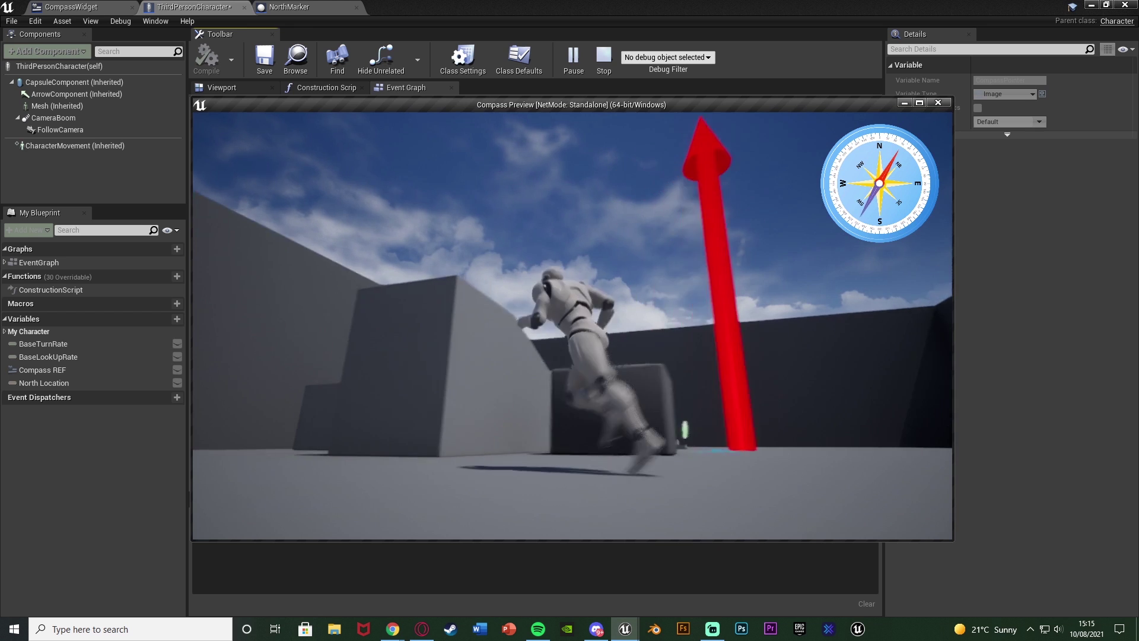
{"action": "key", "text": "w"}
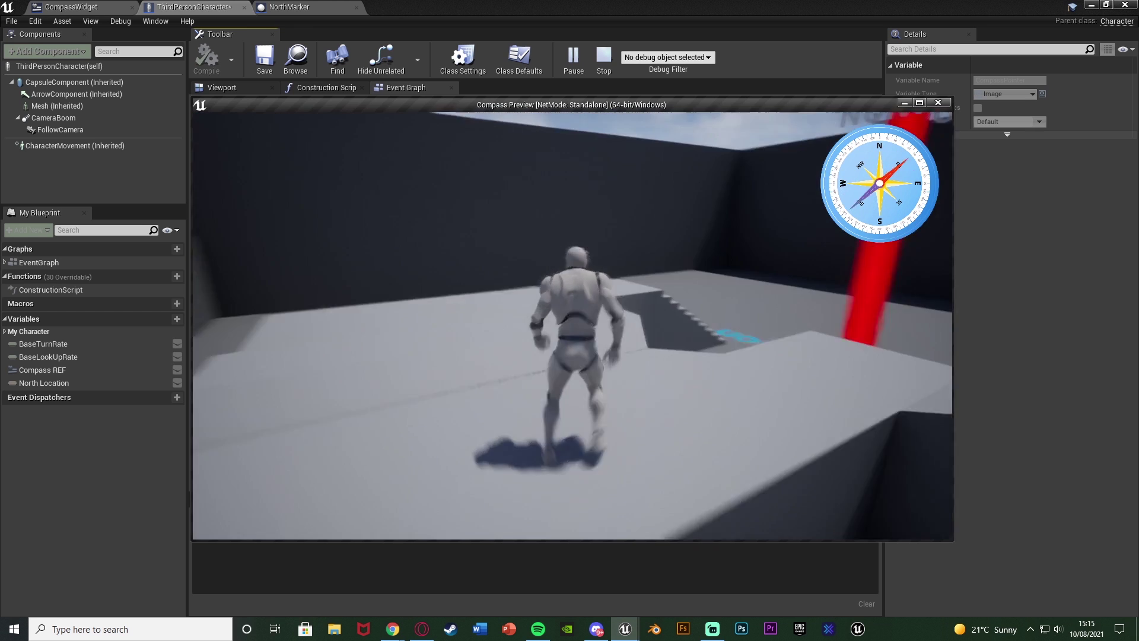
{"action": "key", "text": "w"}
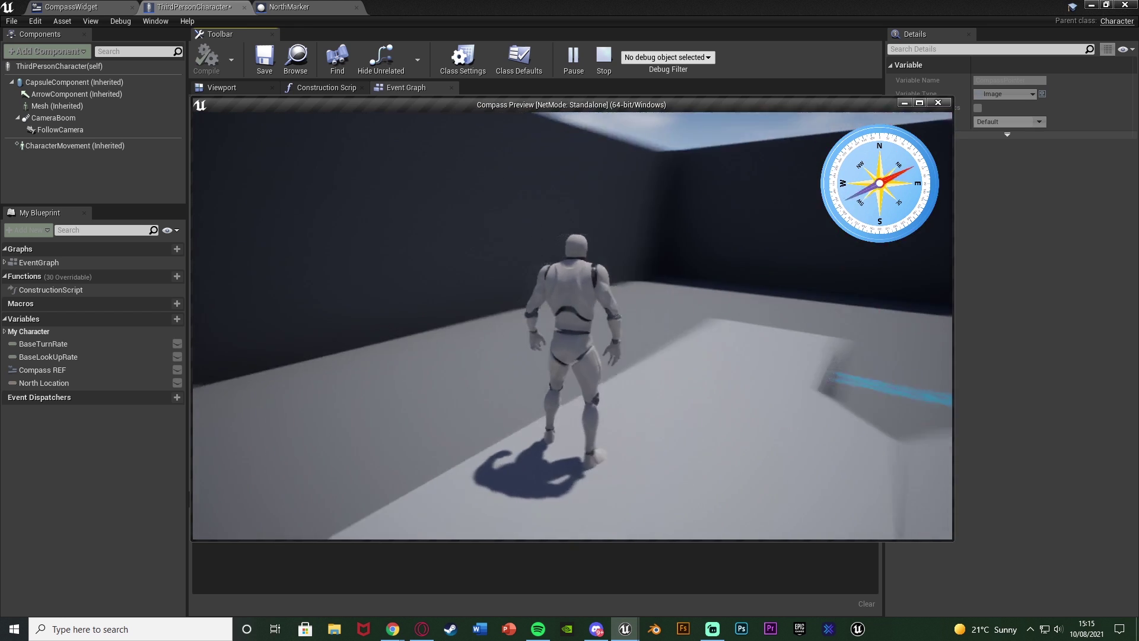
{"action": "key", "text": "w"}
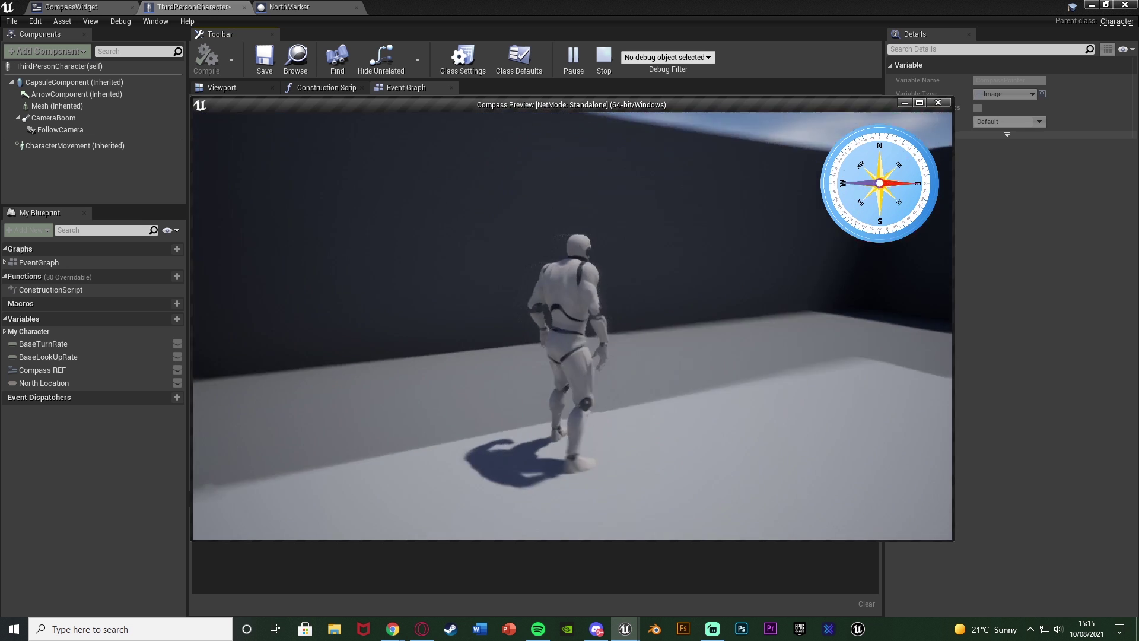
{"action": "key", "text": "w"}
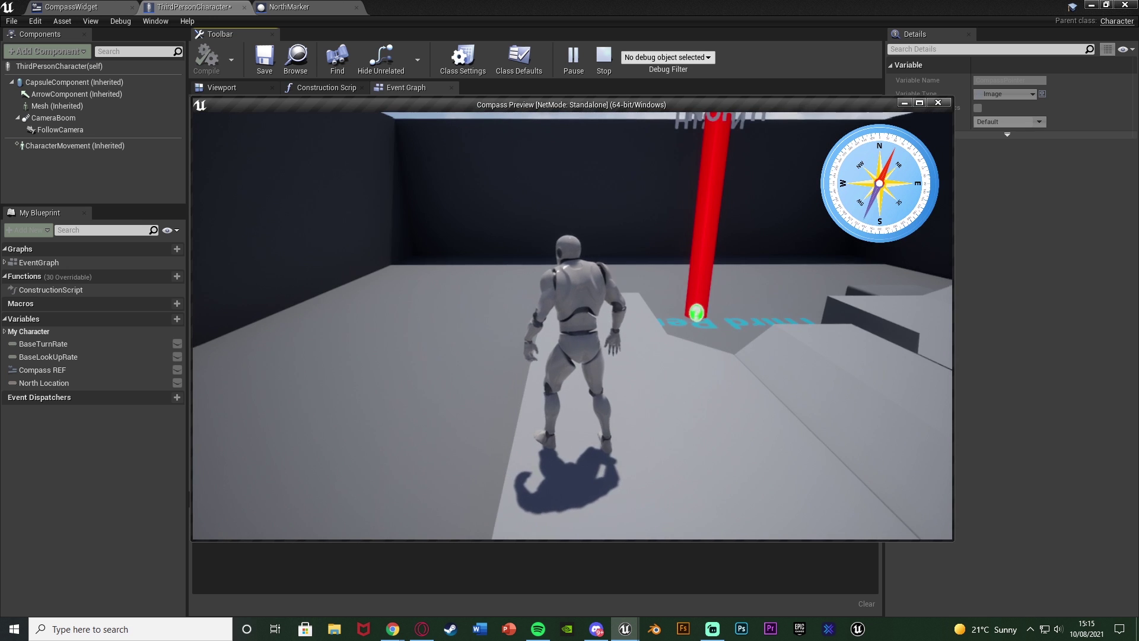
{"action": "key", "text": "w"}
{"action": "key", "text": "w"}
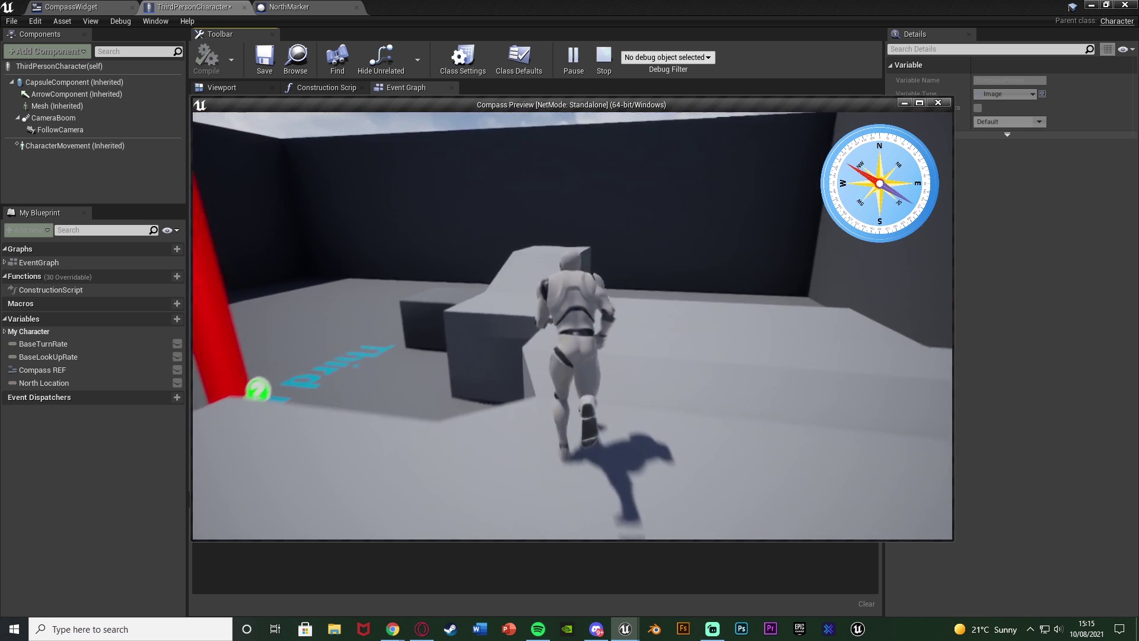
{"action": "key", "text": "space"}
{"action": "key", "text": "d"}
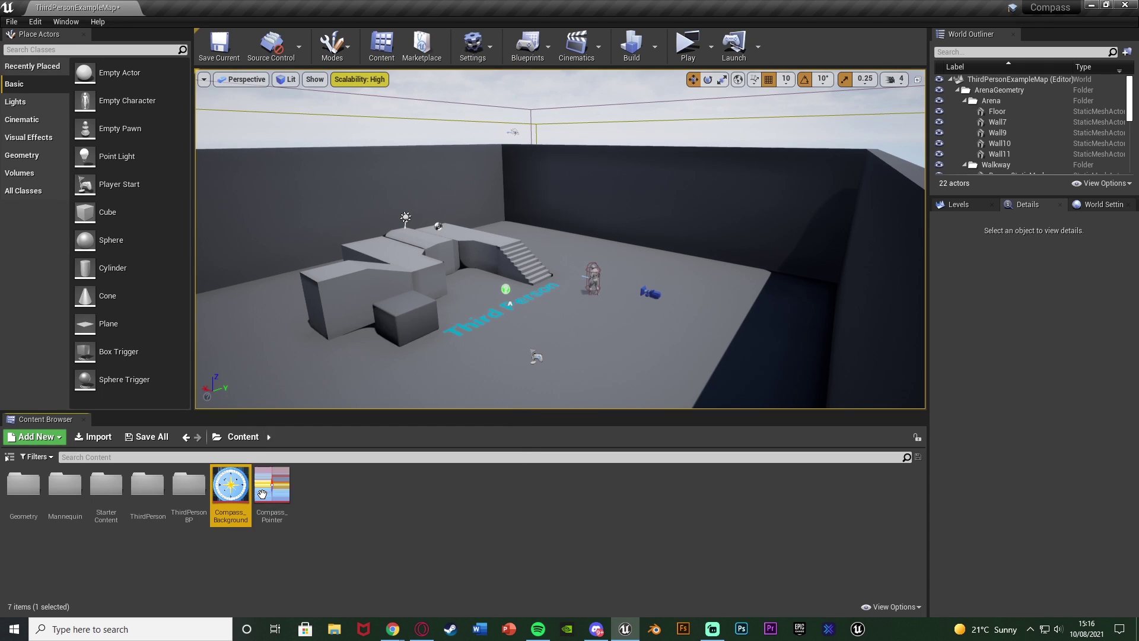
Step: Open the Compass_Background and Compass_Pointer textures, compare the dial and pointer images, and close the texture editor
{"action": "left_click", "coordinate": [265, 494], "text": "ctrl"}
{"action": "double_click", "coordinate": [265, 494]}
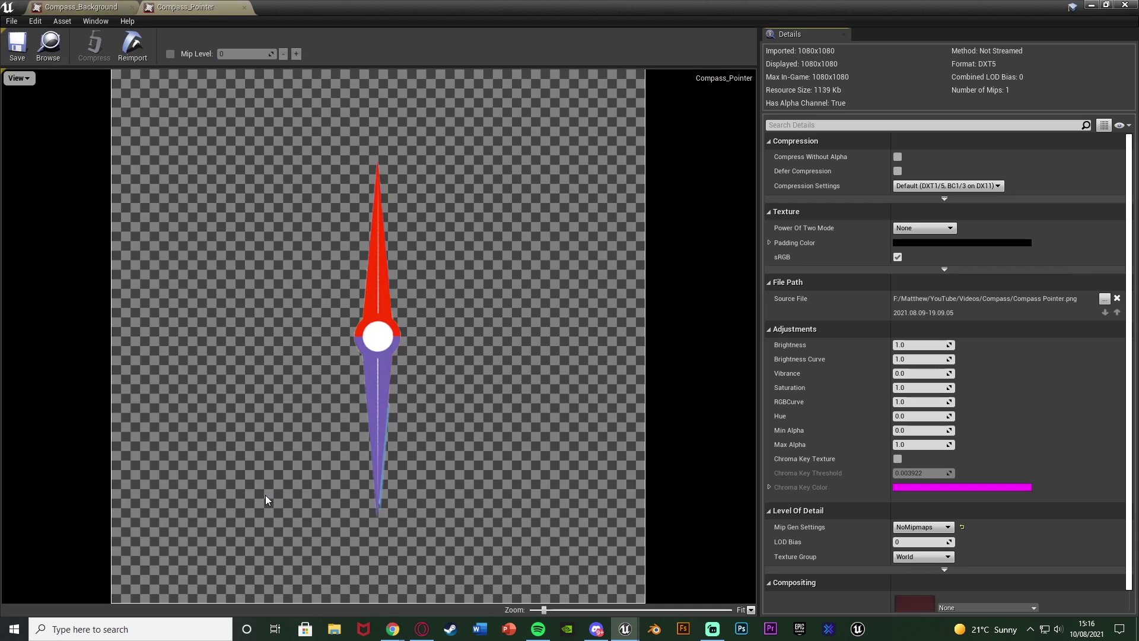
{"action": "left_click", "coordinate": [82, 6]}
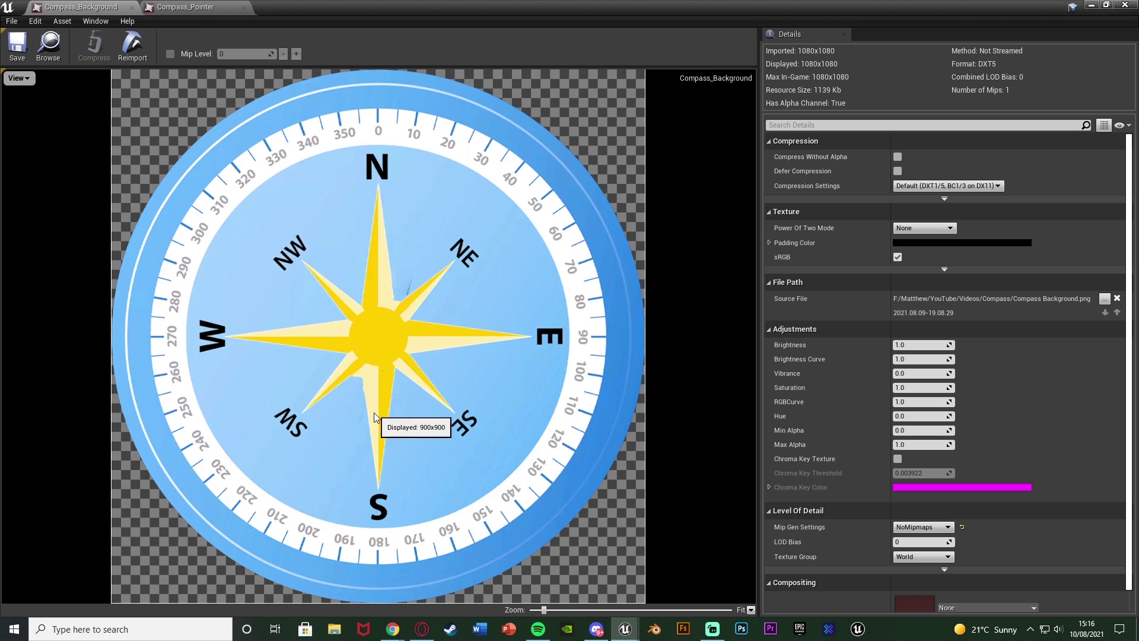
{"action": "left_click", "coordinate": [231, 5]}
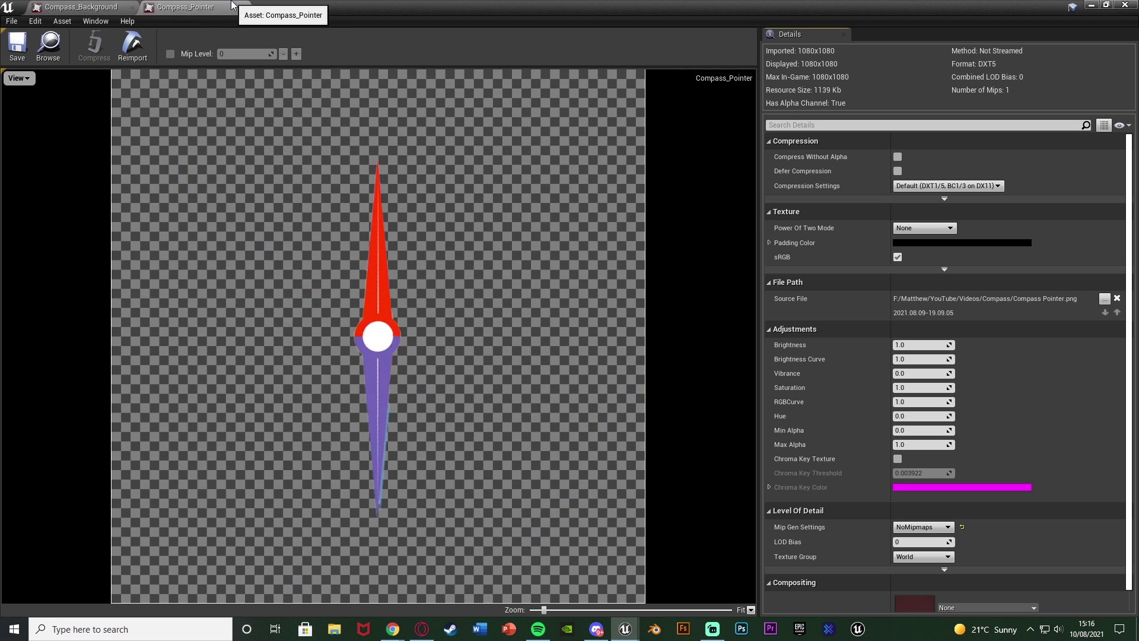
{"action": "left_click", "coordinate": [99, 5]}
{"action": "left_click", "coordinate": [176, 4]}
{"action": "left_click", "coordinate": [89, 6]}
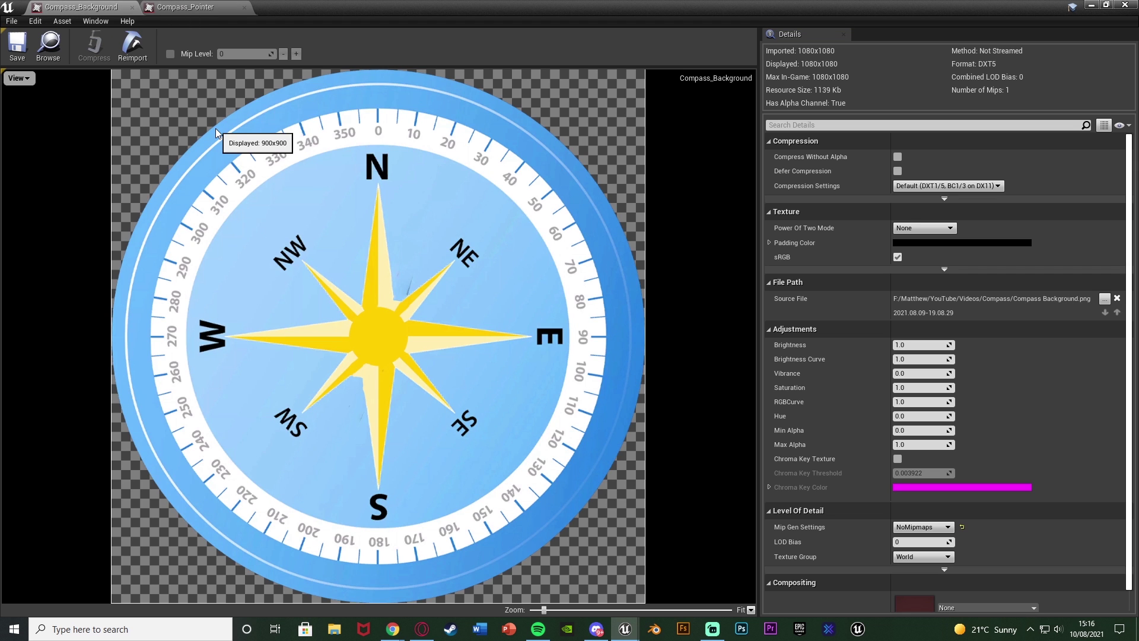
{"action": "left_click", "coordinate": [238, 7]}
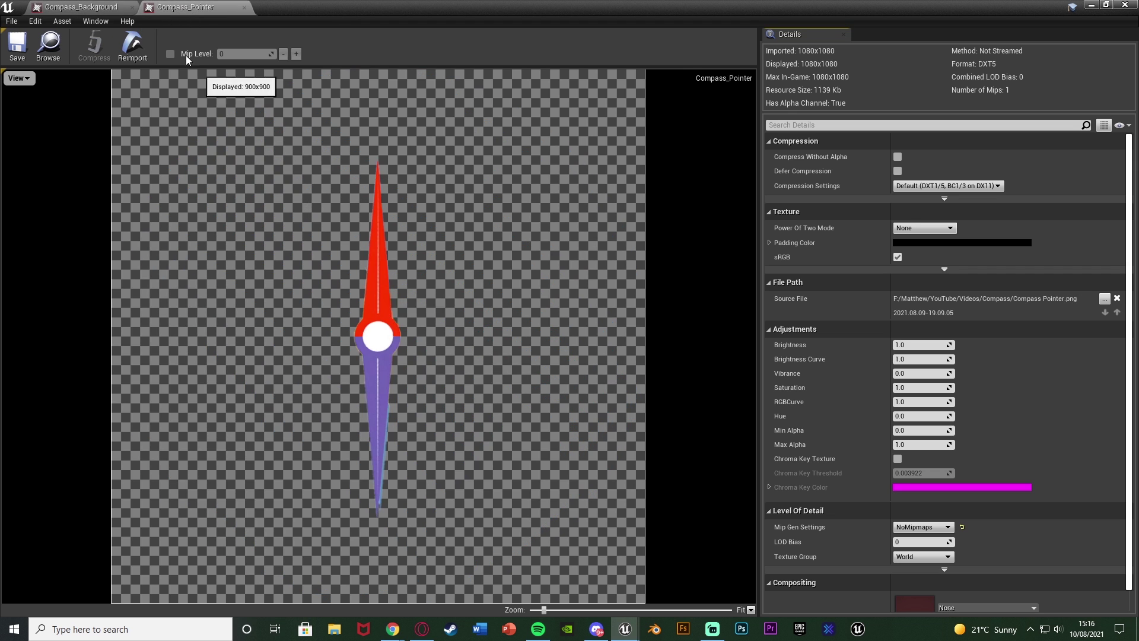
{"action": "left_click", "coordinate": [80, 7]}
{"action": "left_click", "coordinate": [152, 6]}
{"action": "left_click", "coordinate": [83, 7]}
{"action": "left_click", "coordinate": [164, 7]}
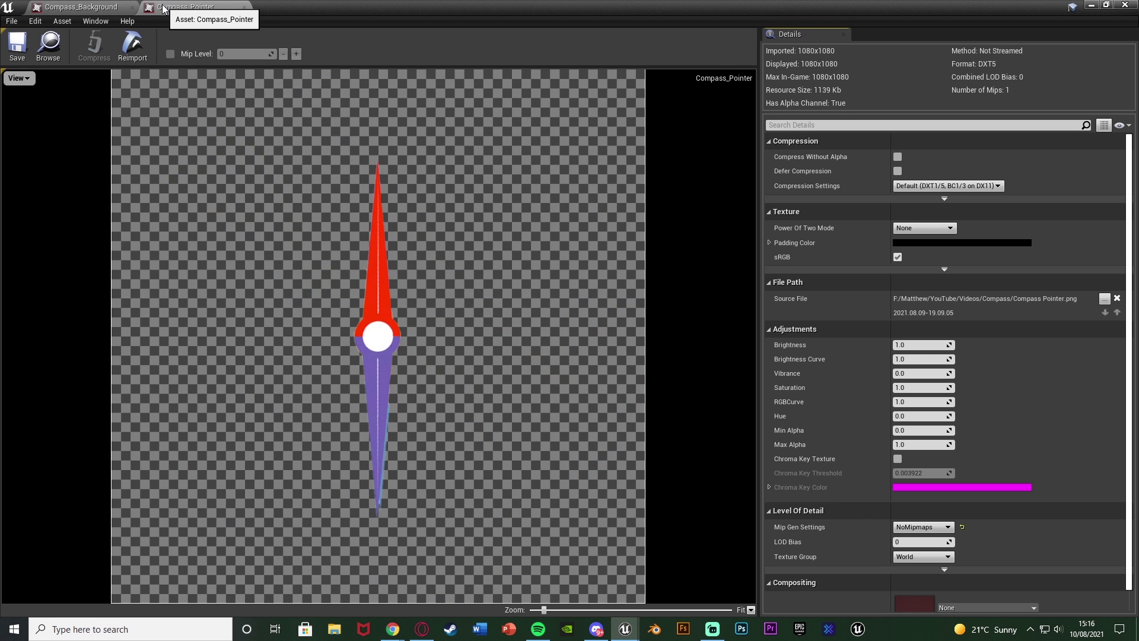
{"action": "left_click", "coordinate": [72, 7]}
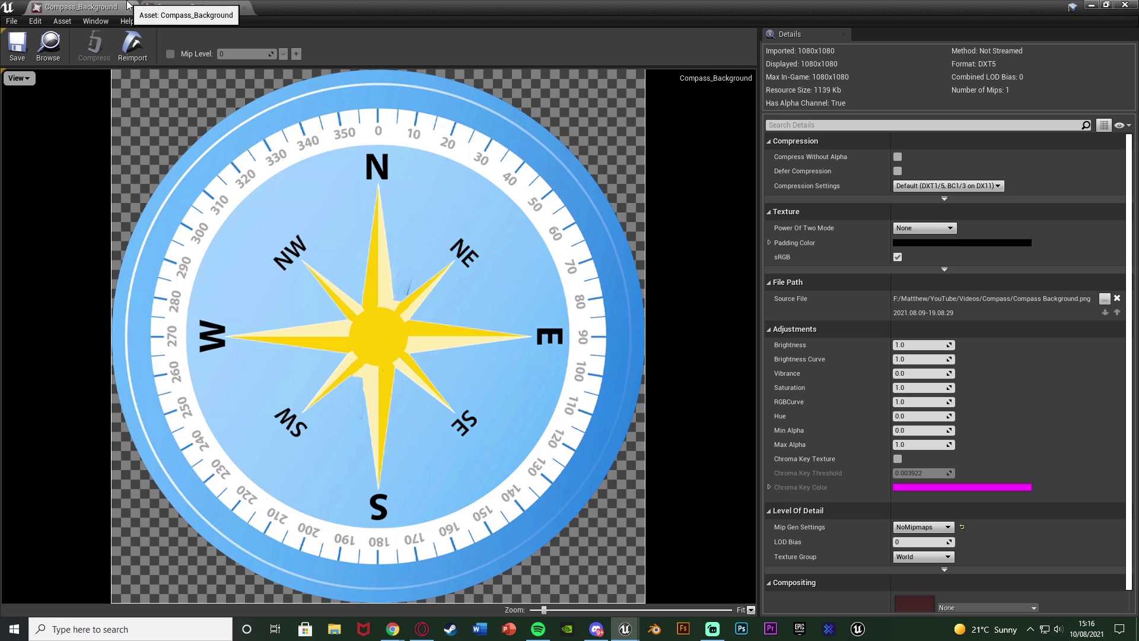
{"action": "left_click", "coordinate": [178, 7]}
{"action": "left_click", "coordinate": [1125, 5]}
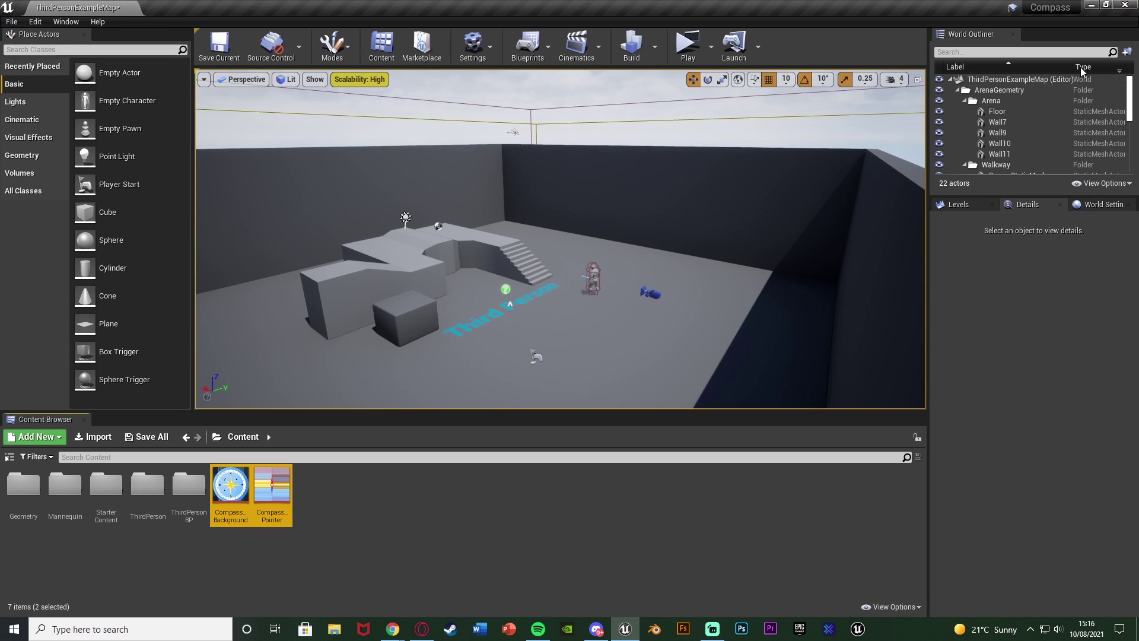
Step: Create a Widget Blueprint named CompassWidget in the Content folder and open it for editing
{"action": "left_click", "coordinate": [430, 547]}
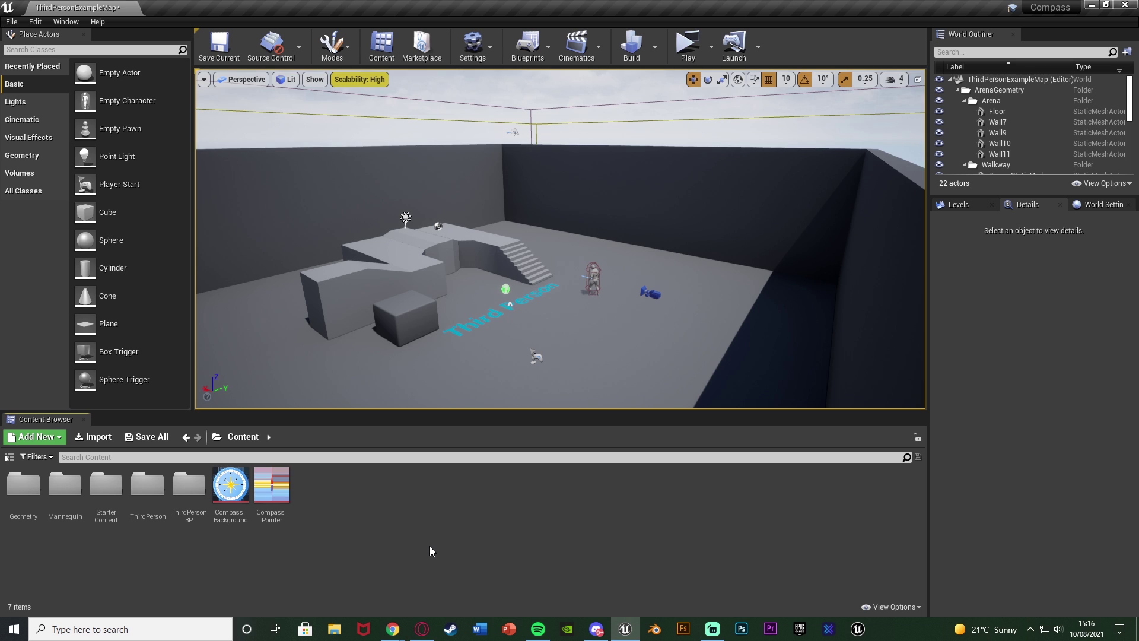
{"action": "right_click", "coordinate": [431, 546]}
{"action": "mouse_move", "coordinate": [451, 539]}
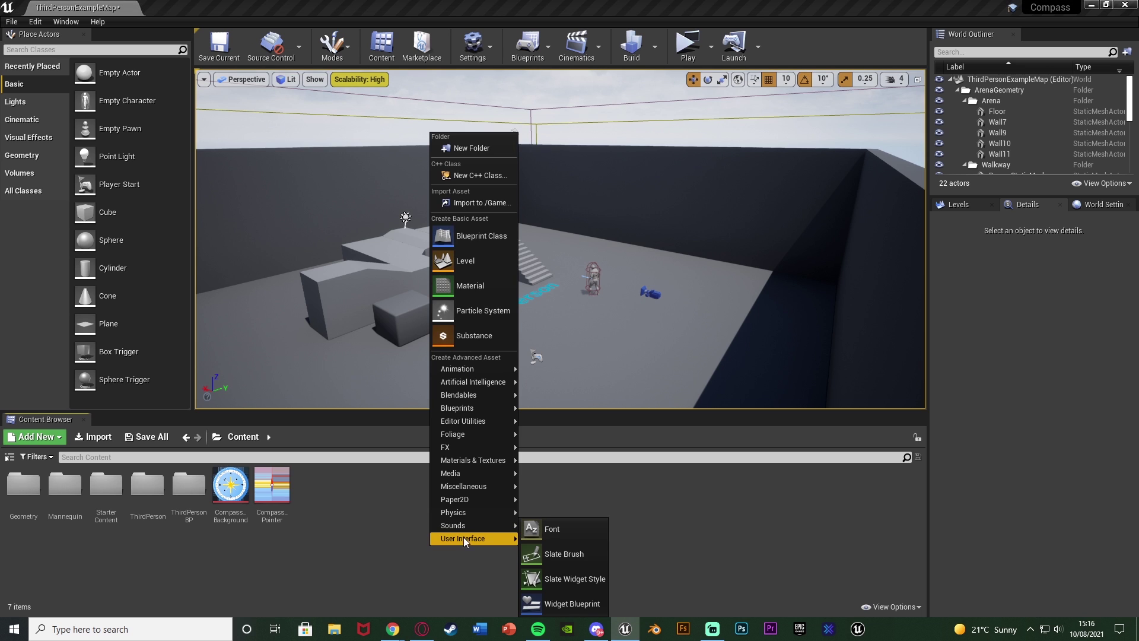
{"action": "left_click", "coordinate": [583, 603]}
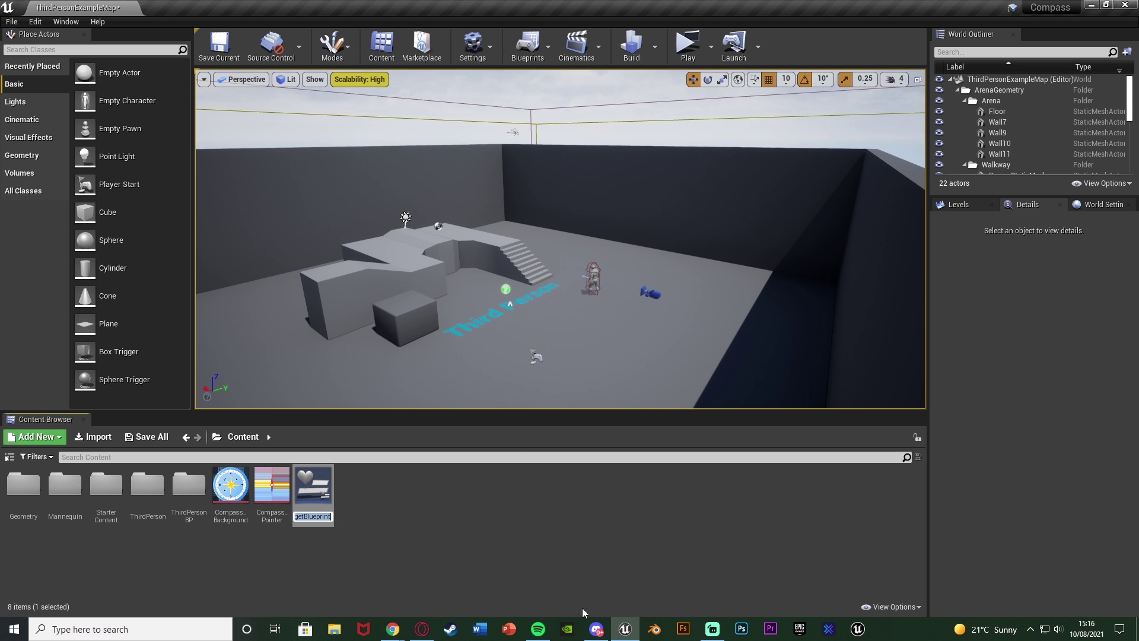
{"action": "type", "text": "CompassWd"}
{"action": "type", "text": "id"}
{"action": "type", "text": "get"}
{"action": "key", "text": "Return"}
{"action": "key", "text": "Return"}
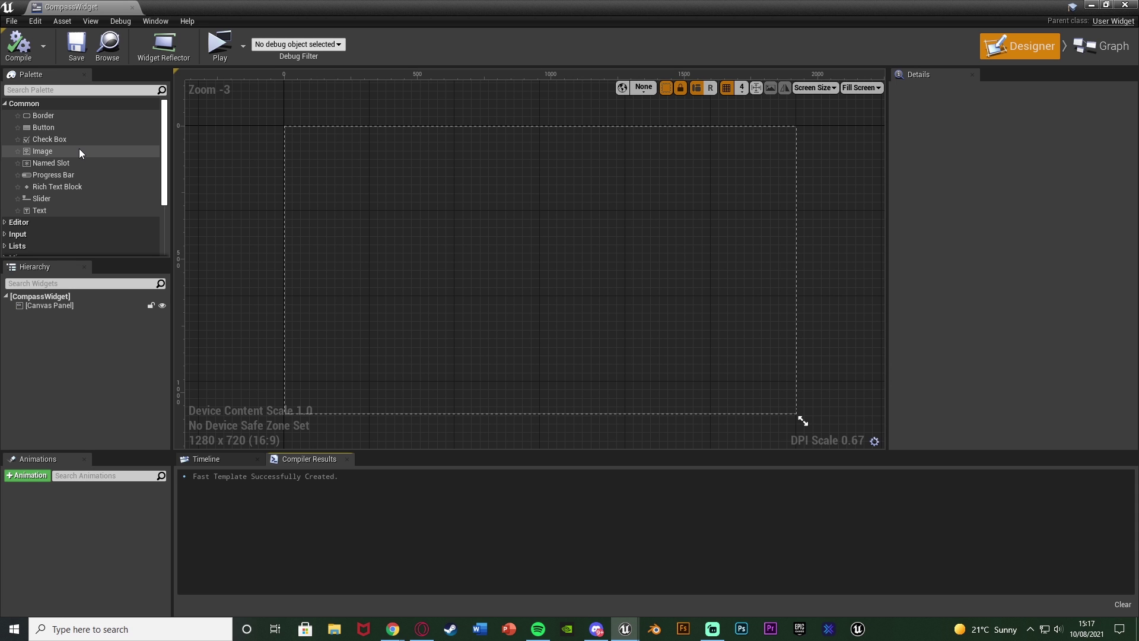
Step: Add an Image in the upper right of the canvas, assign it the Compass_Background texture and name it Compass Background
{"action": "left_click_drag", "start_coordinate": [65, 154], "coordinate": [673, 162]}
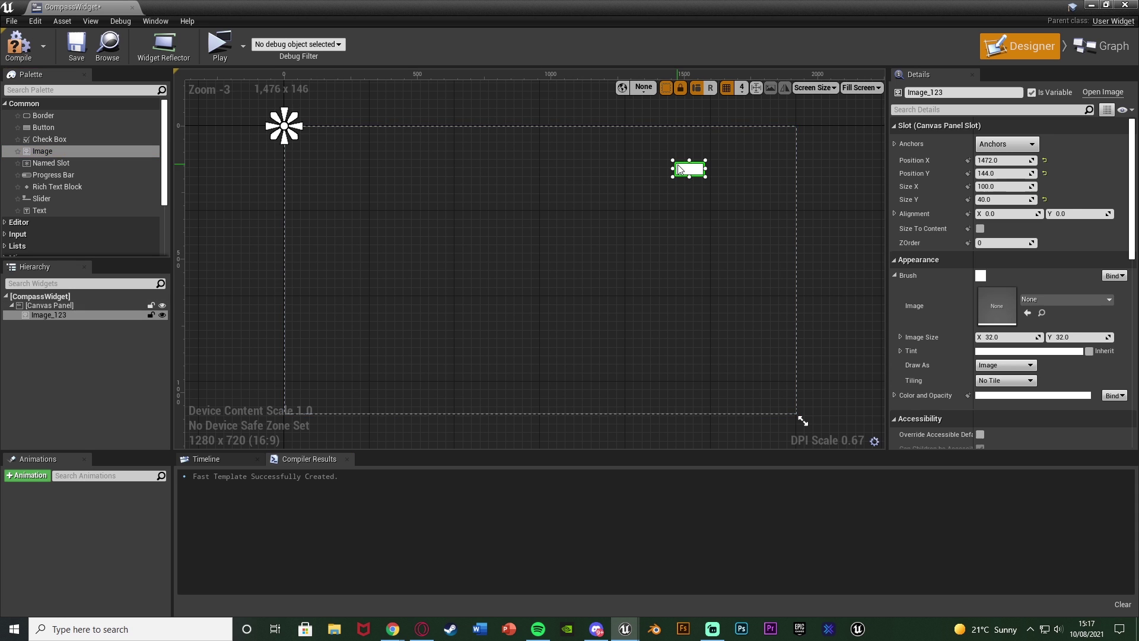
{"action": "left_click", "coordinate": [1050, 298]}
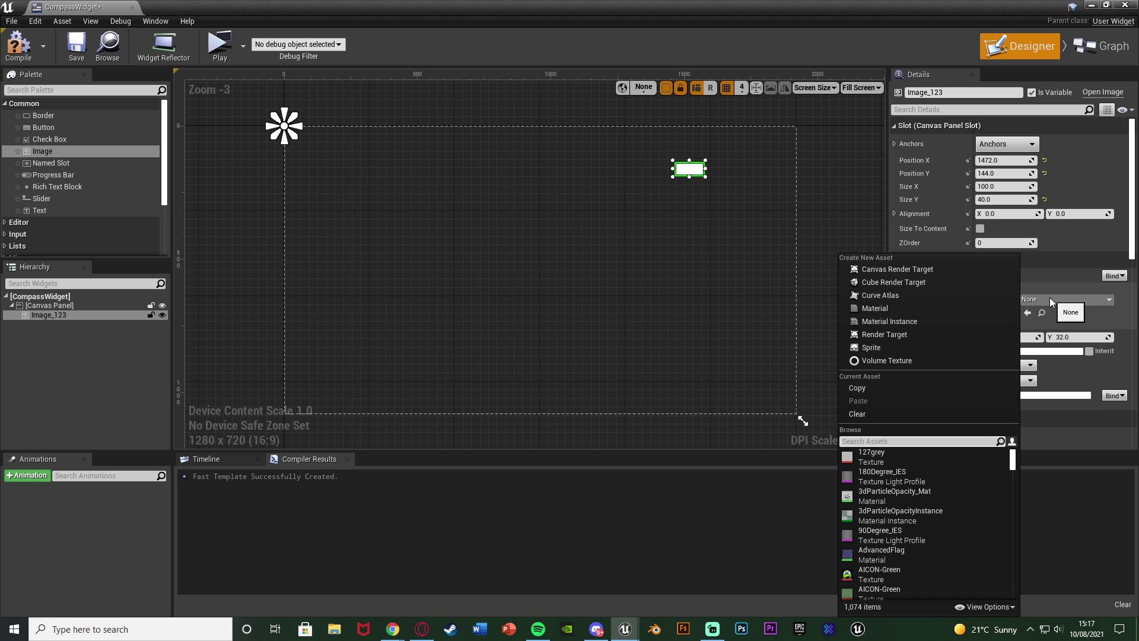
{"action": "type", "text": "compas"}
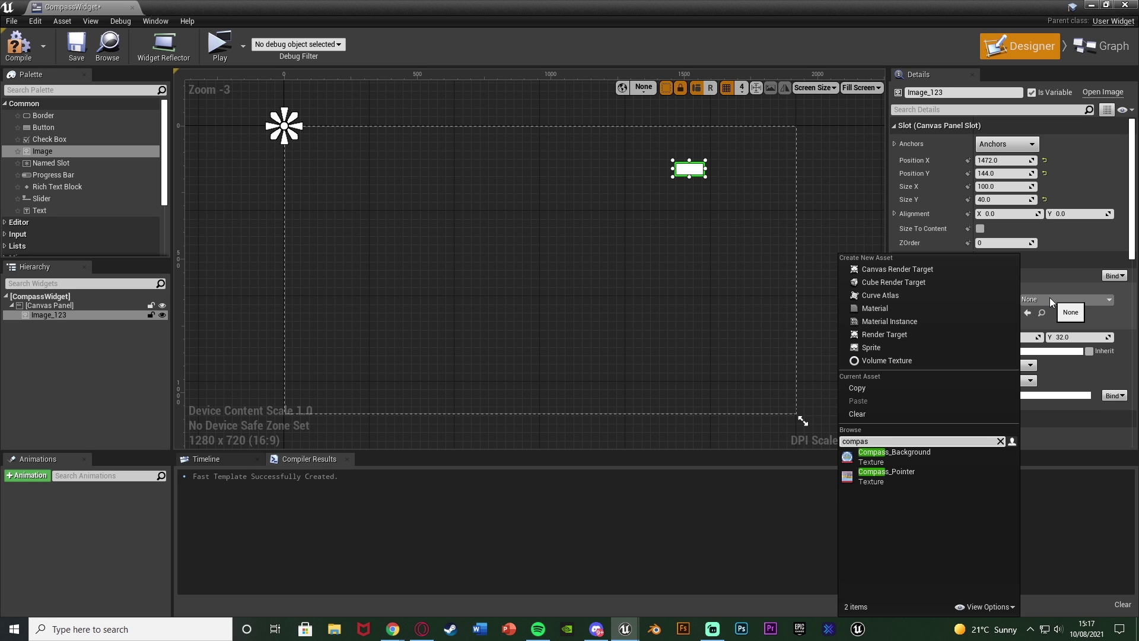
{"action": "left_click", "coordinate": [934, 452]}
{"action": "left_click", "coordinate": [954, 91]}
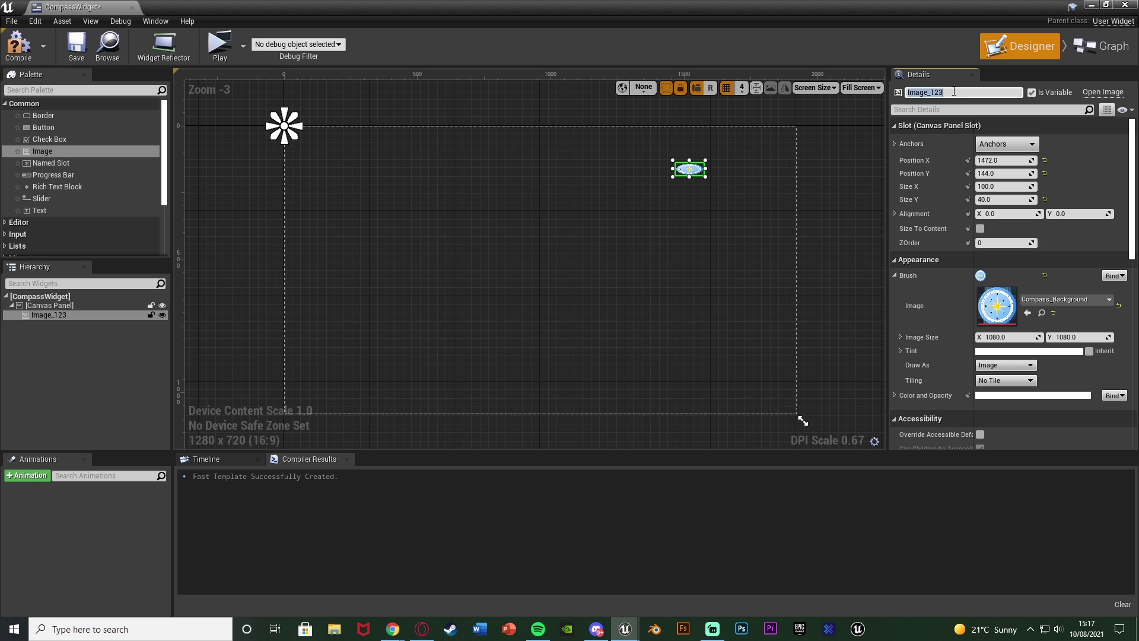
{"action": "type", "text": "Compass Background"}
{"action": "key", "text": "Return"}
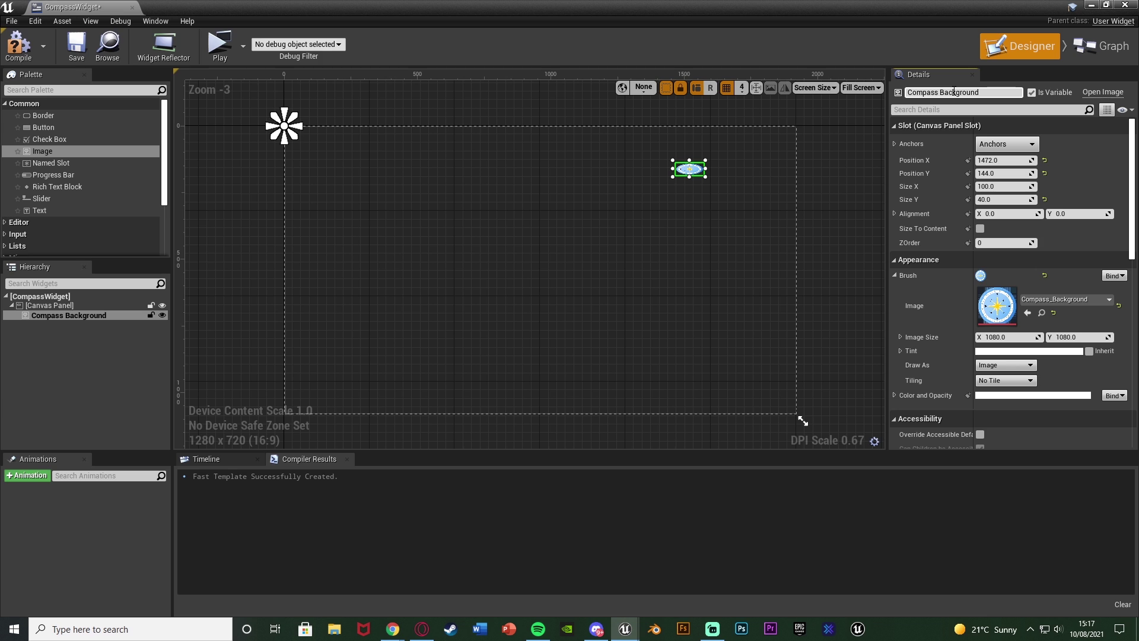
Step: Set the Compass Background image's size to 300 by 300
{"action": "left_click", "coordinate": [988, 187]}
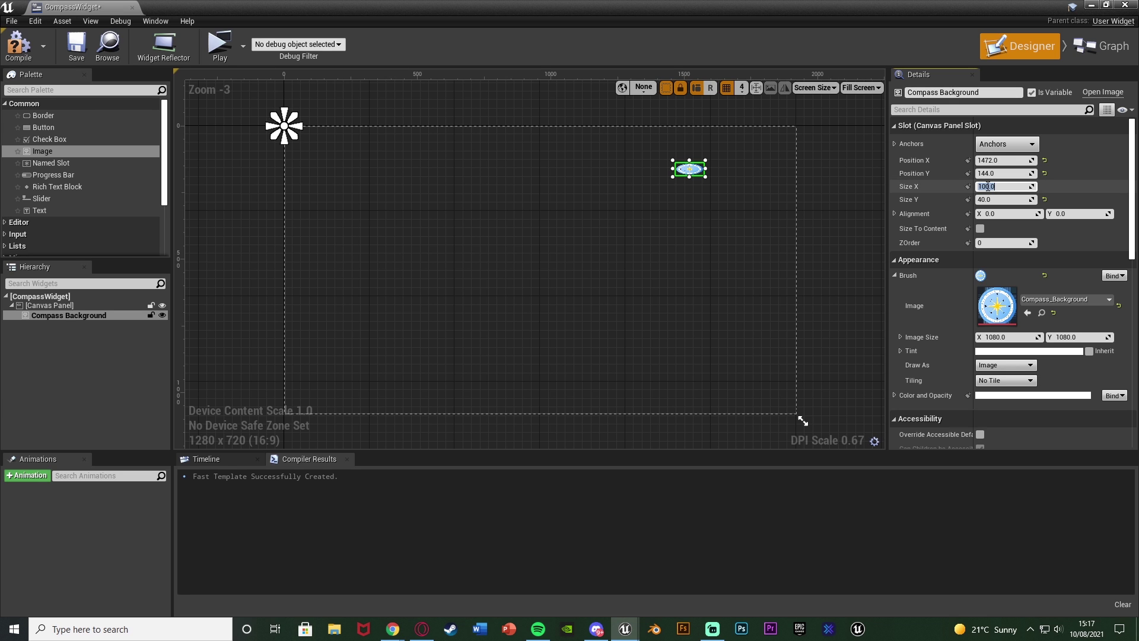
{"action": "type", "text": "300"}
{"action": "key", "text": "Tab"}
{"action": "type", "text": "300"}
{"action": "key", "text": "Return"}
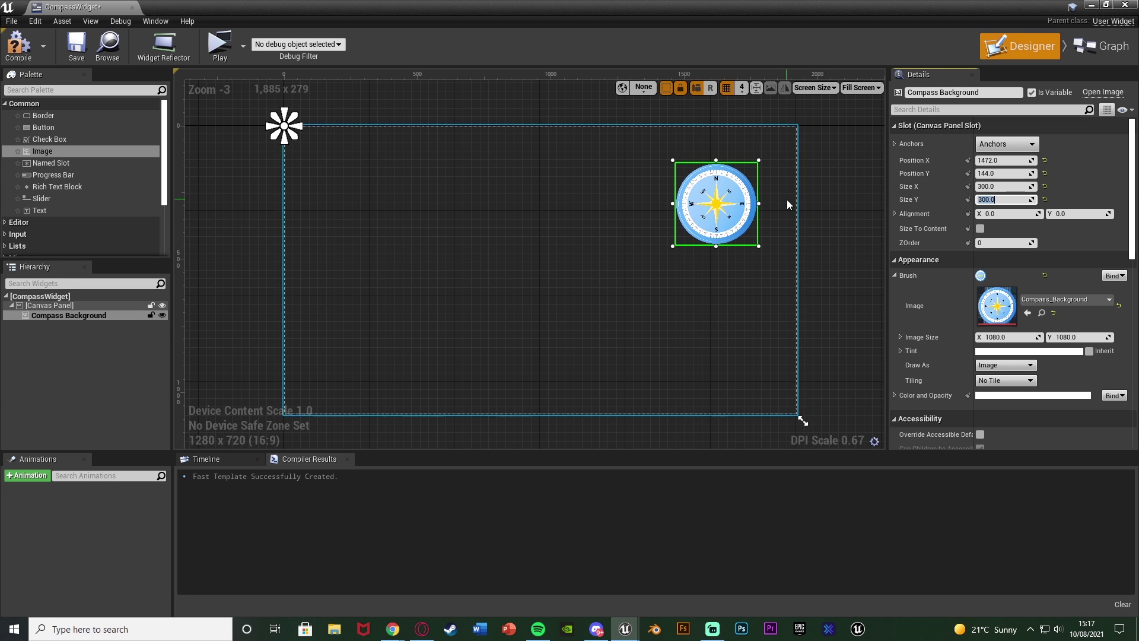
Step: Move the Compass Background image near the canvas's upper-right corner, at position X 1568, Y 48
{"action": "scroll", "coordinate": [795, 205], "scroll_direction": "up", "scroll_amount": 1}
{"action": "right_click_drag", "start_coordinate": [802, 205], "coordinate": [726, 290]}
{"action": "scroll", "coordinate": [806, 207], "scroll_direction": "up", "scroll_amount": 4}
{"action": "left_click_drag", "start_coordinate": [504, 353], "coordinate": [552, 297]}
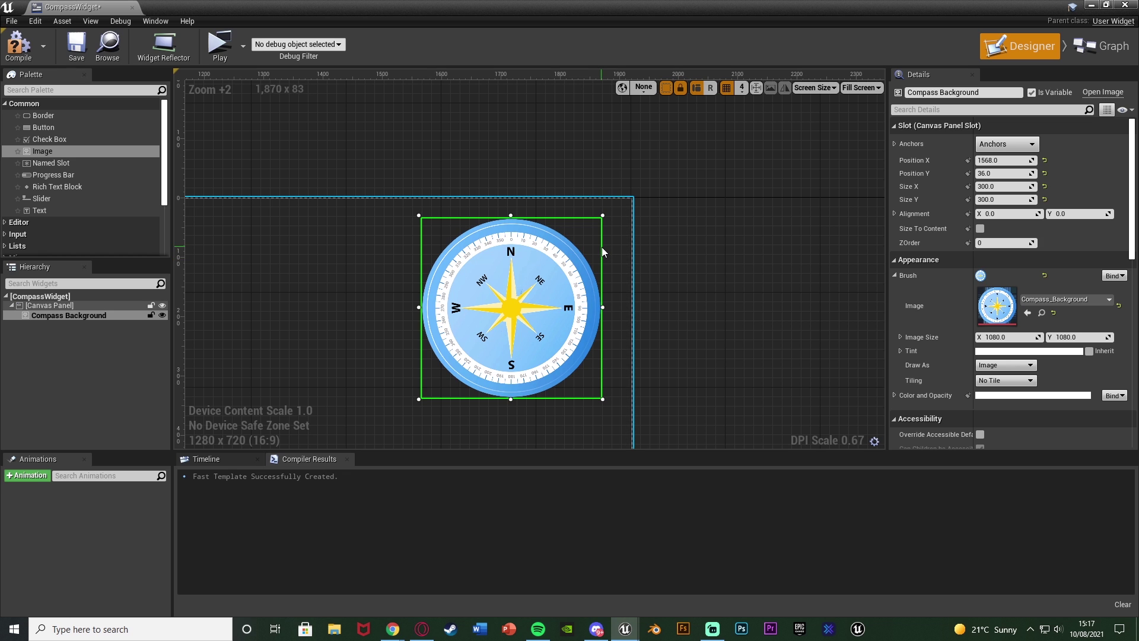
{"action": "key", "text": "Down"}
{"action": "key", "text": "Down"}
{"action": "key", "text": "Down"}
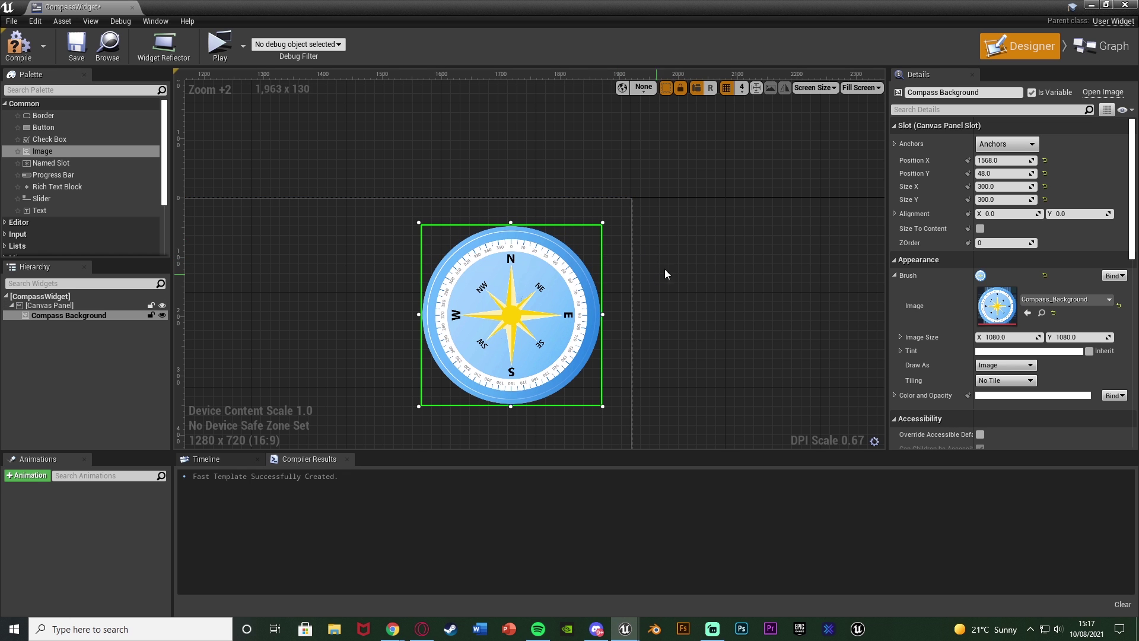
Step: Anchor the Compass Background image to the canvas's upper-right corner, and shift its anchor point to about the centre of the dial
{"action": "left_click", "coordinate": [1007, 143]}
{"action": "left_click", "coordinate": [1075, 175]}
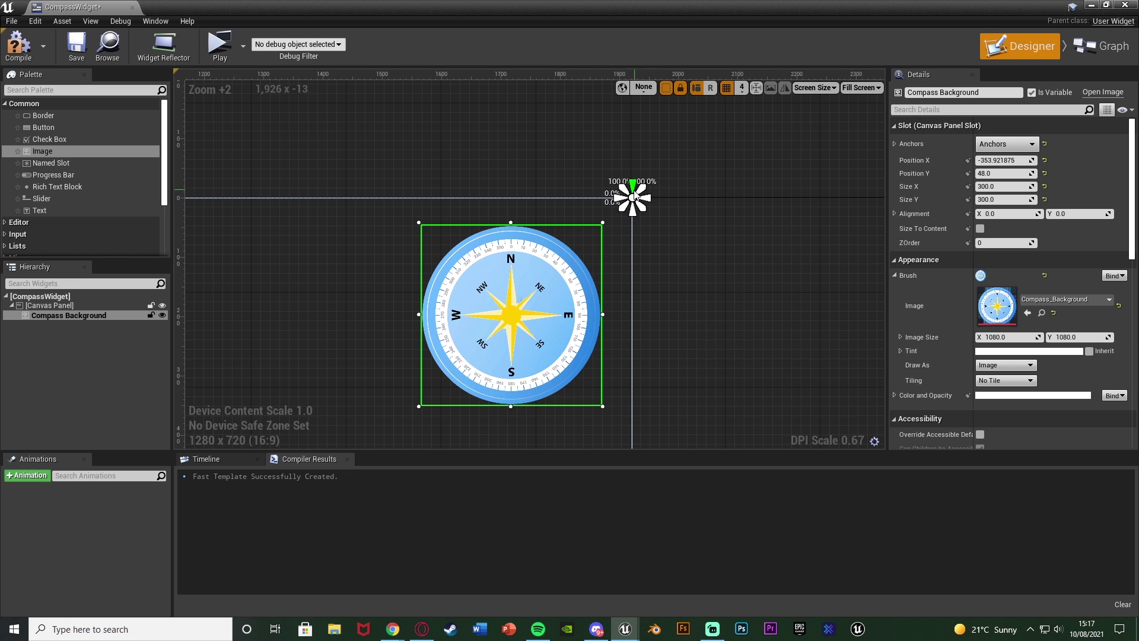
{"action": "left_click_drag", "start_coordinate": [634, 196], "coordinate": [542, 259]}
{"action": "left_click", "coordinate": [666, 294]}
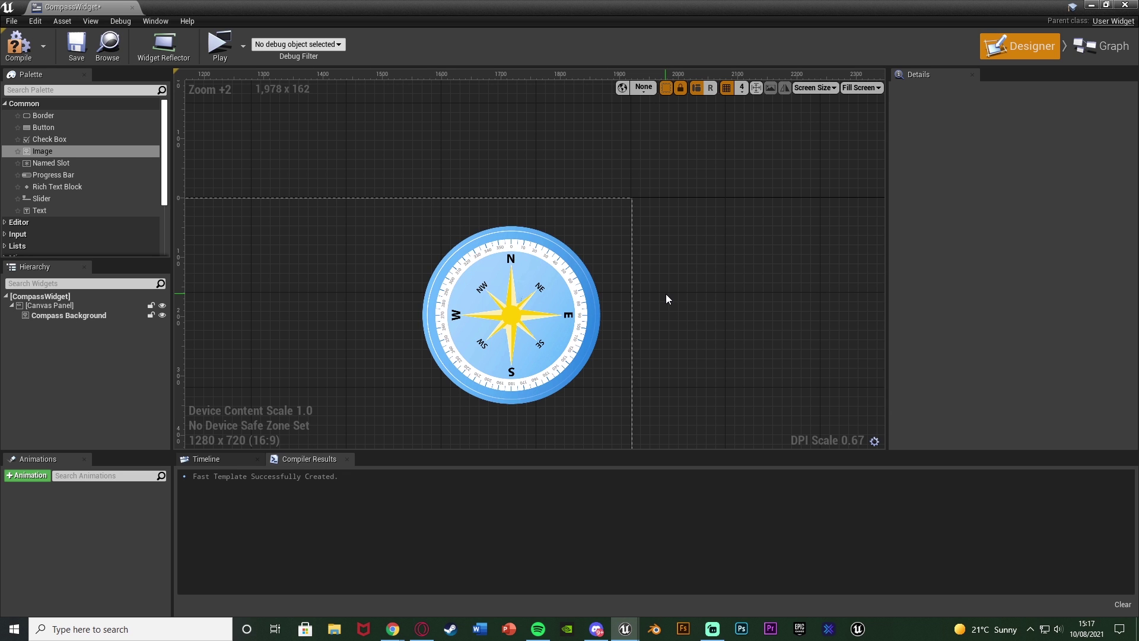
Step: Duplicate the Compass Background image, name the copy Compass Pointer and assign it the Compass_Pointer texture
{"action": "left_click", "coordinate": [595, 293]}
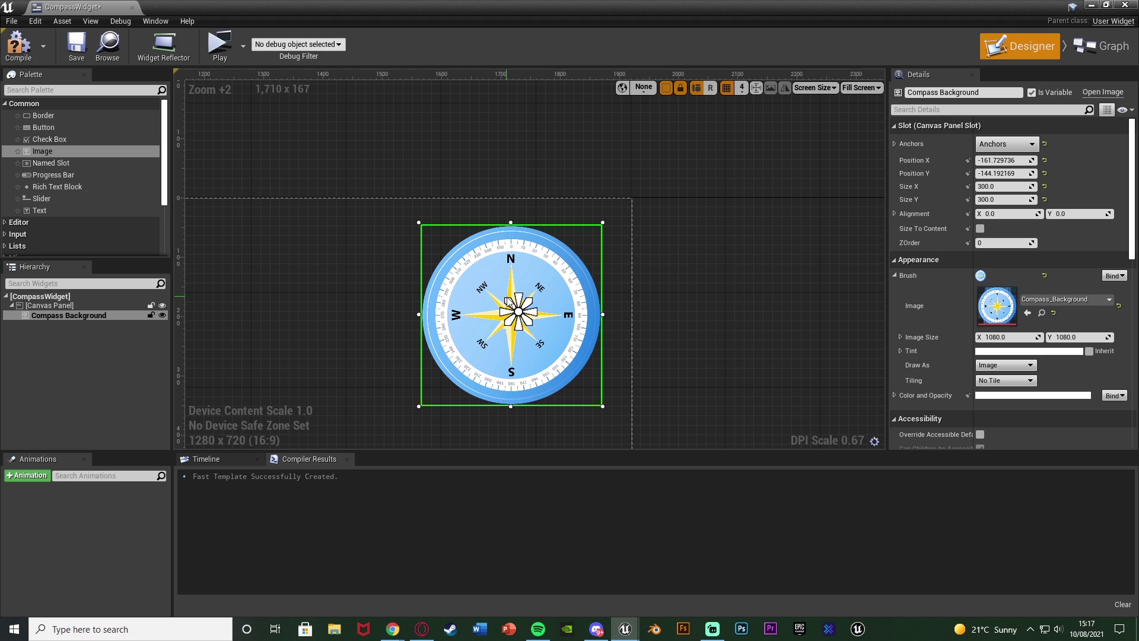
{"action": "key", "text": "ctrl+d"}
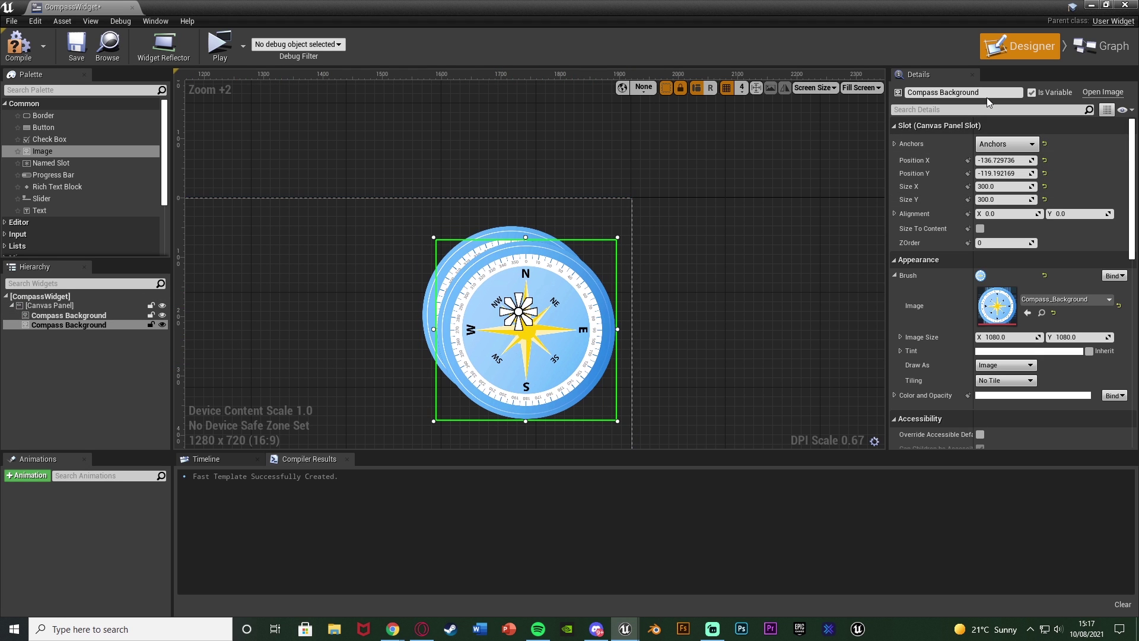
{"action": "double_click", "coordinate": [946, 94]}
{"action": "type", "text": "Pointer"}
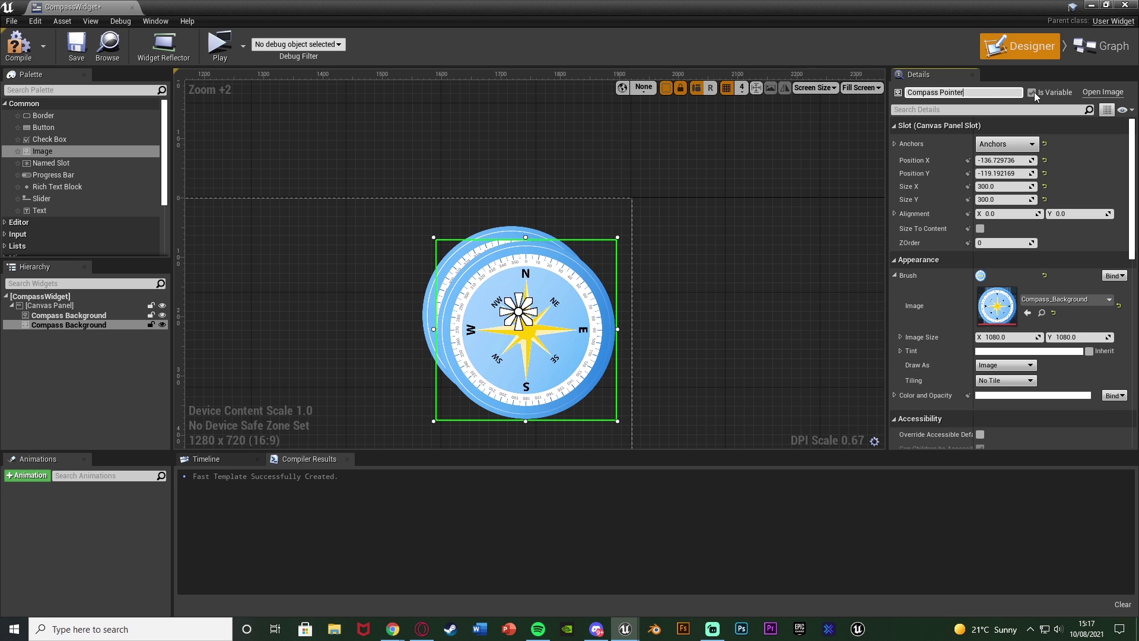
{"action": "key", "text": "Return"}
{"action": "left_click", "coordinate": [1068, 301]}
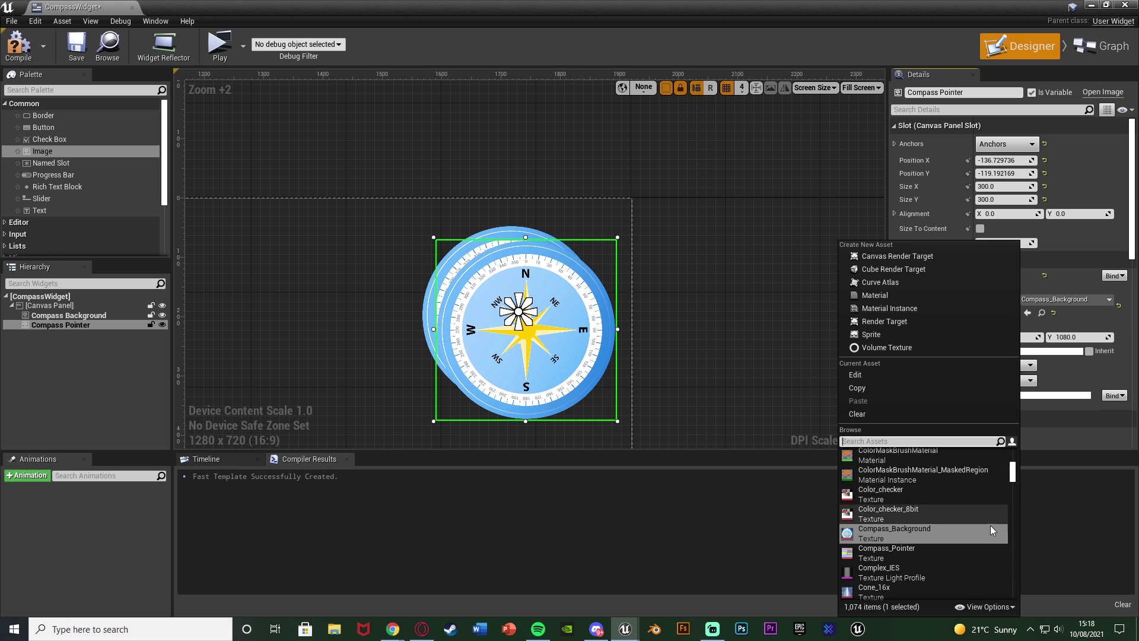
{"action": "left_click", "coordinate": [887, 552]}
Step: Set the Compass Background image's position to X -160, Y -145
{"action": "left_click", "coordinate": [520, 230]}
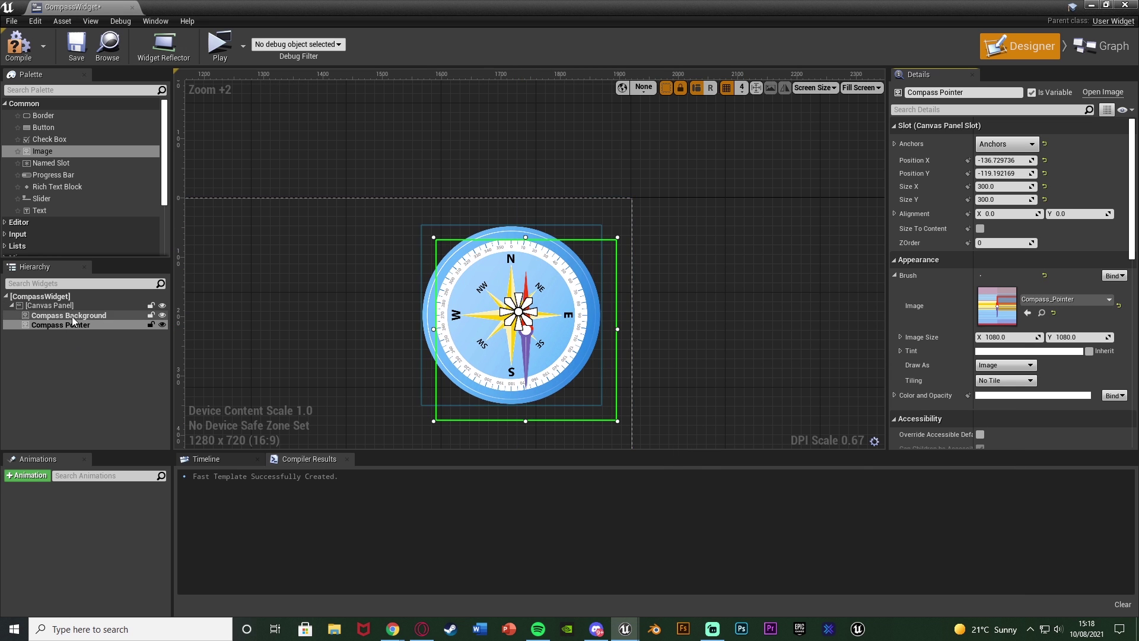
{"action": "left_click", "coordinate": [1012, 161]}
{"action": "type", "text": "-160"}
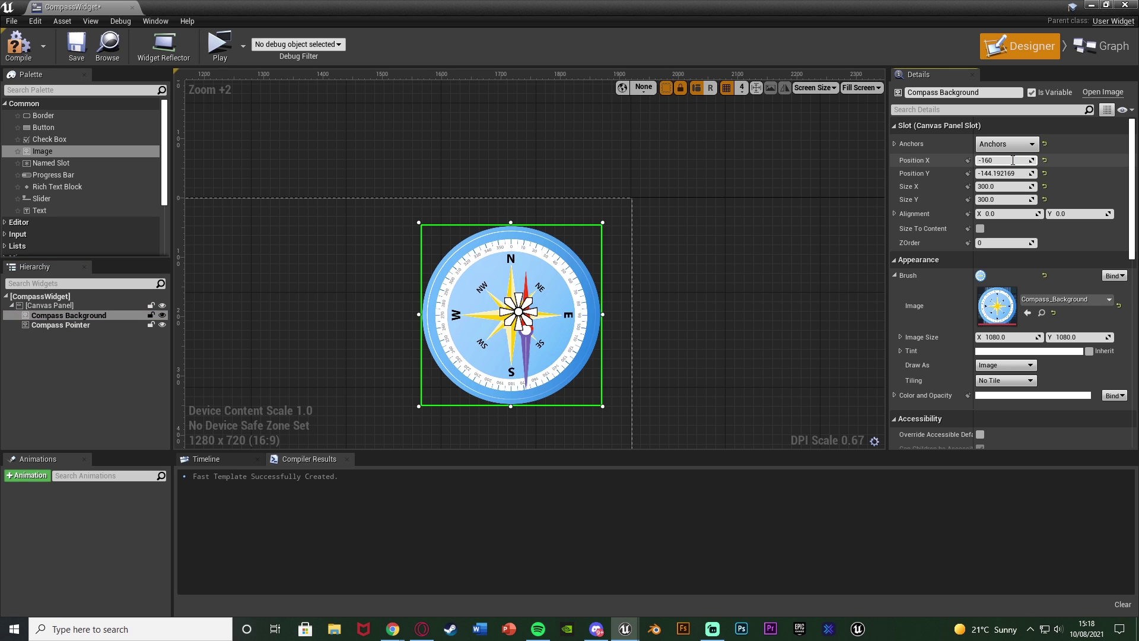
{"action": "key", "text": "Tab"}
{"action": "type", "text": "-"}
{"action": "key", "text": "Return"}
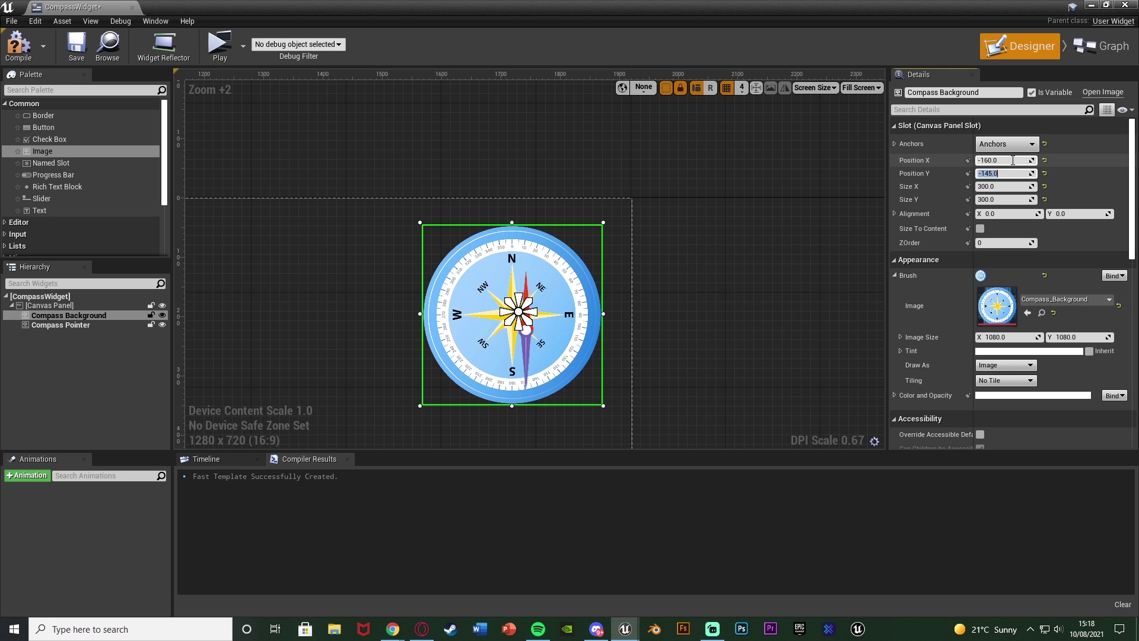
Step: Align the Compass Pointer image with the dial by setting its position to X -160, Y -145
{"action": "left_click", "coordinate": [36, 325]}
{"action": "left_click", "coordinate": [1001, 159]}
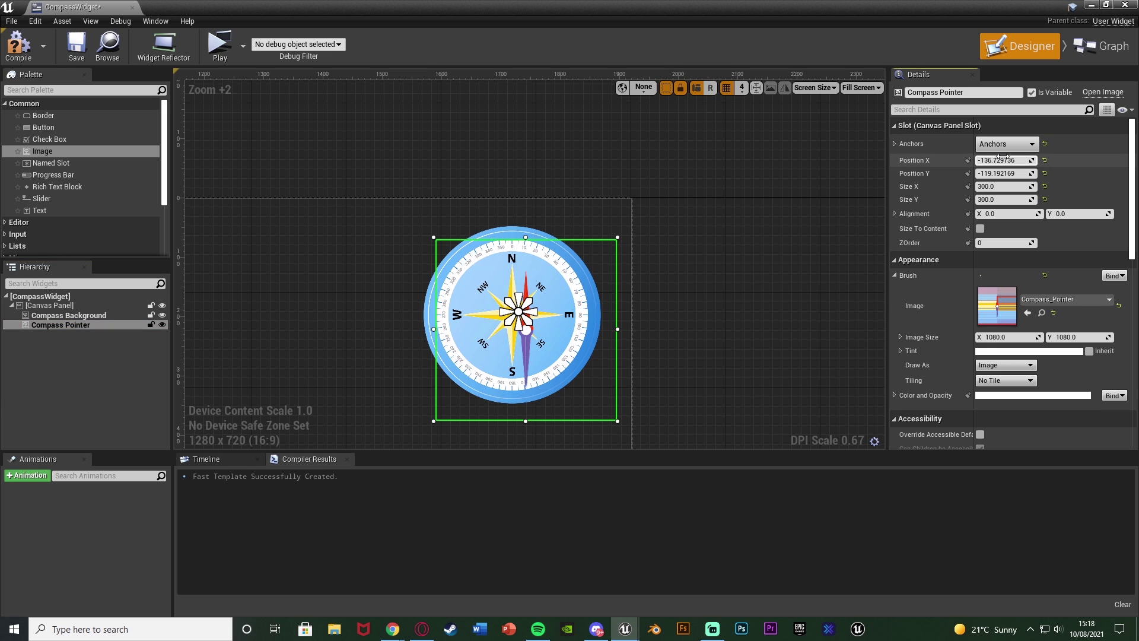
{"action": "type", "text": "-160"}
{"action": "key", "text": "Tab"}
{"action": "type", "text": "-145"}
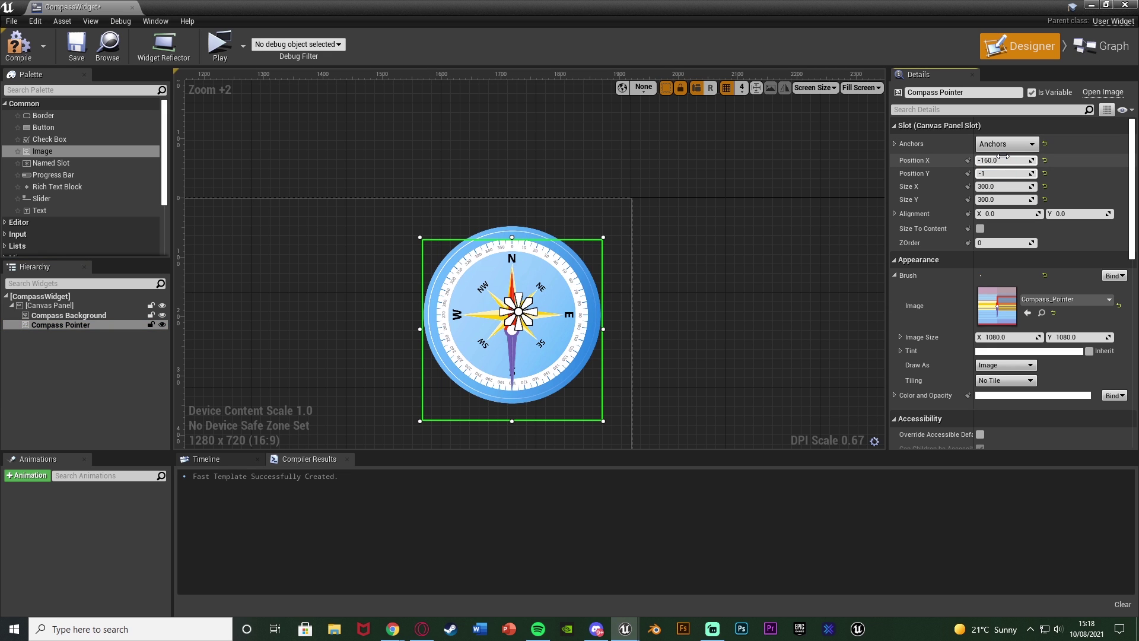
{"action": "key", "text": "Return"}
{"action": "left_click", "coordinate": [60, 324]}
{"action": "left_click", "coordinate": [190, 338]}
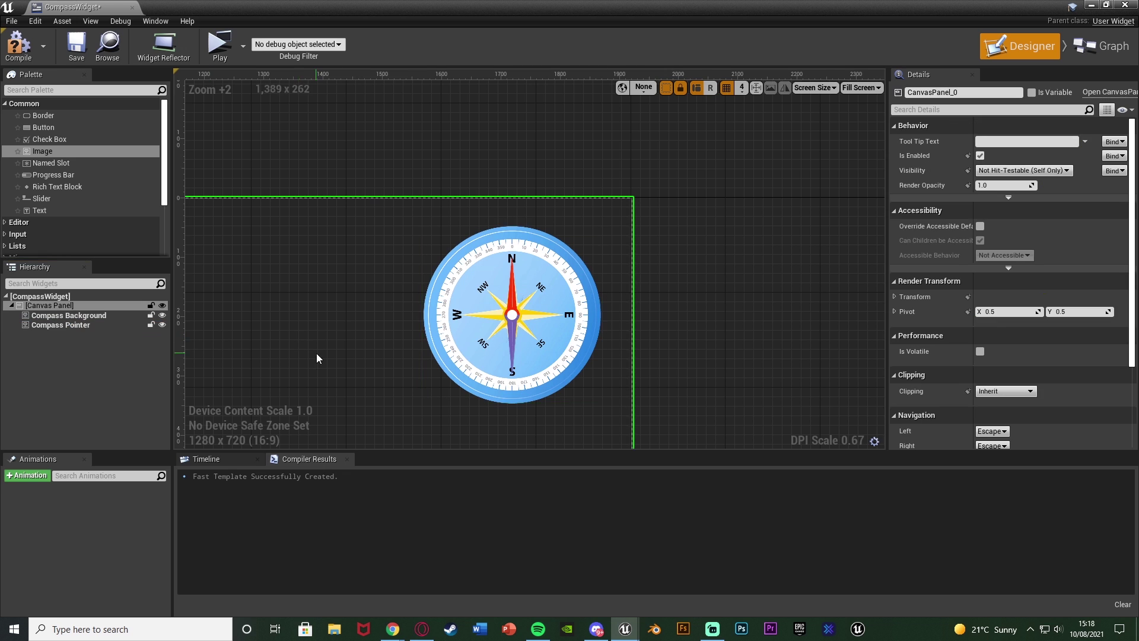
Step: Compile and save CompassWidget, check the compass's placement on the full canvas, and close the widget editor
{"action": "right_click_drag", "start_coordinate": [318, 359], "coordinate": [342, 316]}
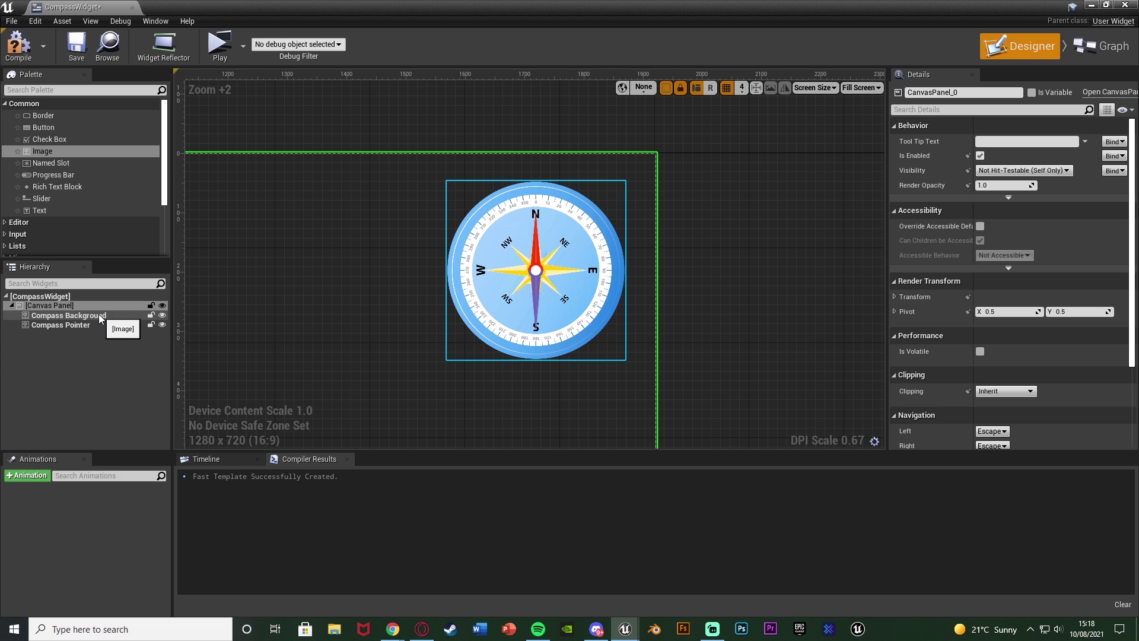
{"action": "left_click", "coordinate": [18, 44]}
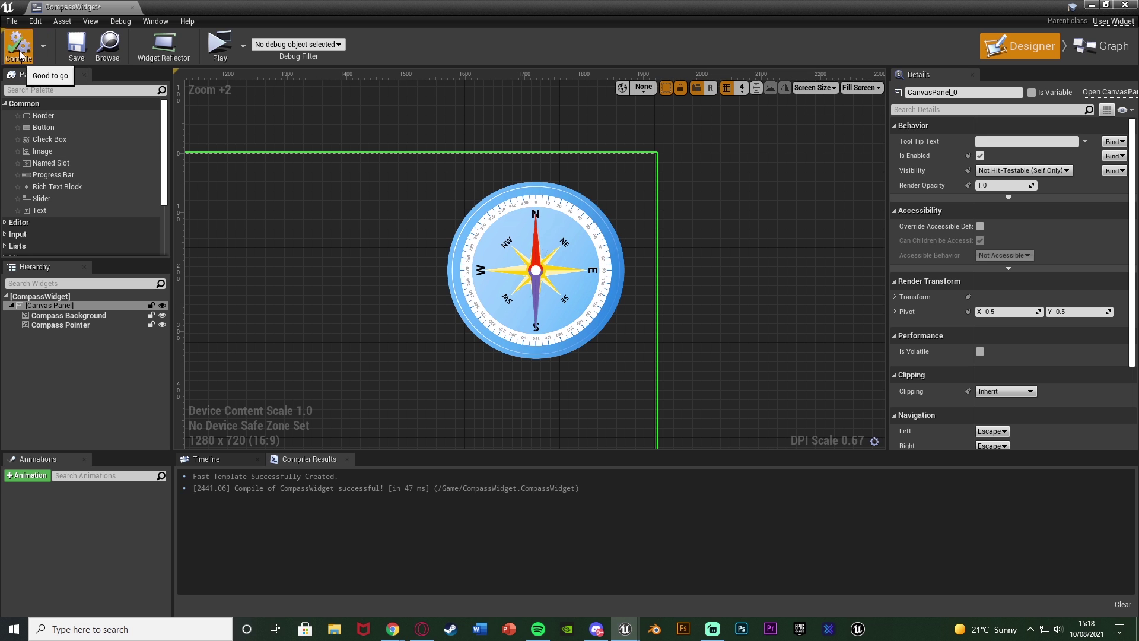
{"action": "left_click", "coordinate": [76, 45]}
{"action": "scroll", "coordinate": [691, 308], "scroll_direction": "down", "scroll_amount": 6}
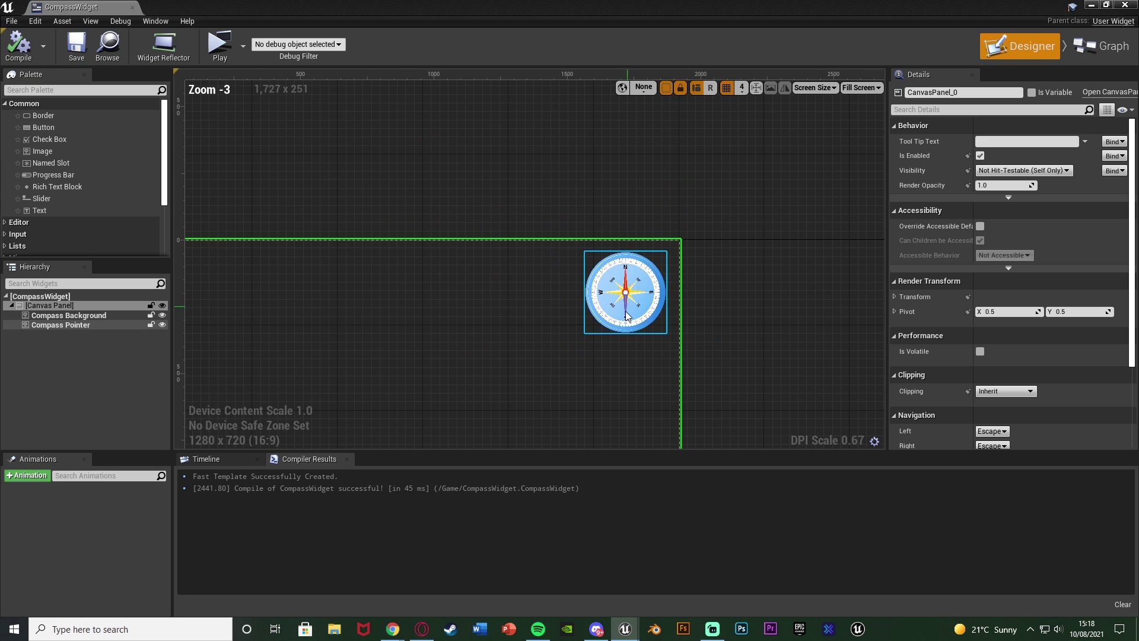
{"action": "left_click", "coordinate": [779, 250]}
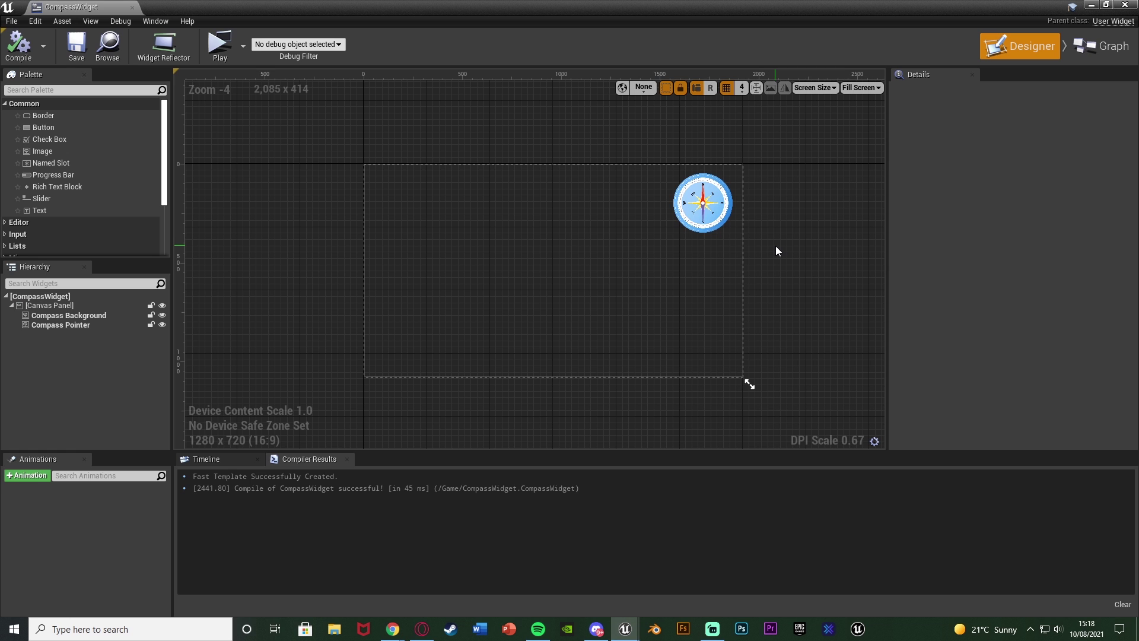
{"action": "middle_click", "coordinate": [98, 10]}
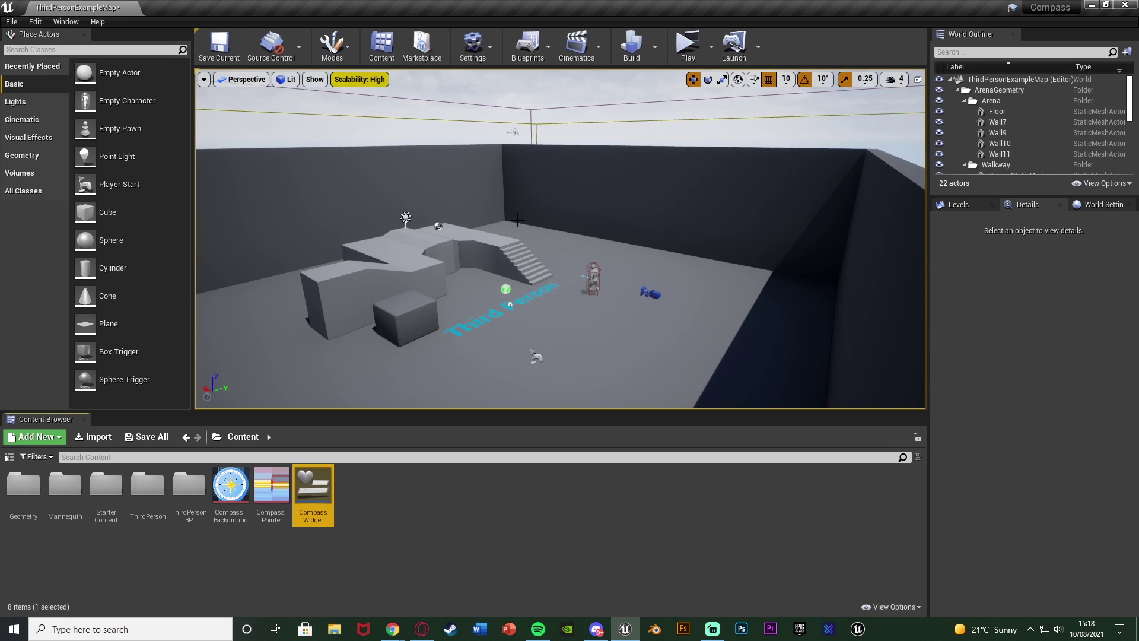
Step: Create an Actor Blueprint named NorthMarker in the Content folder and open it for editing
{"action": "left_click", "coordinate": [366, 512]}
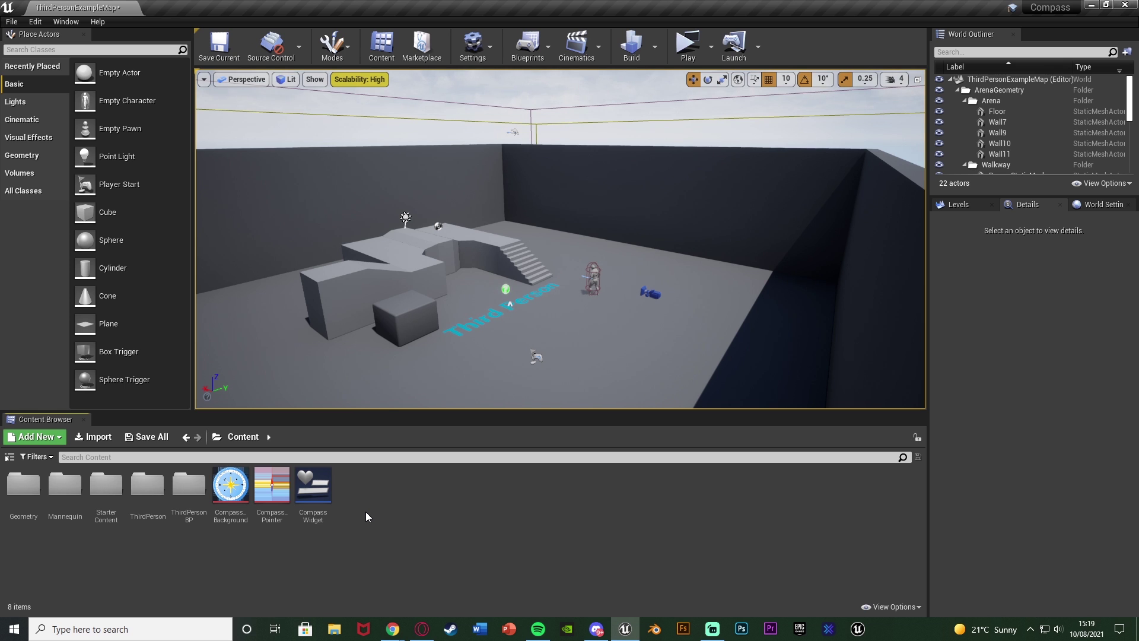
{"action": "right_click", "coordinate": [366, 512]}
{"action": "left_click", "coordinate": [425, 202]}
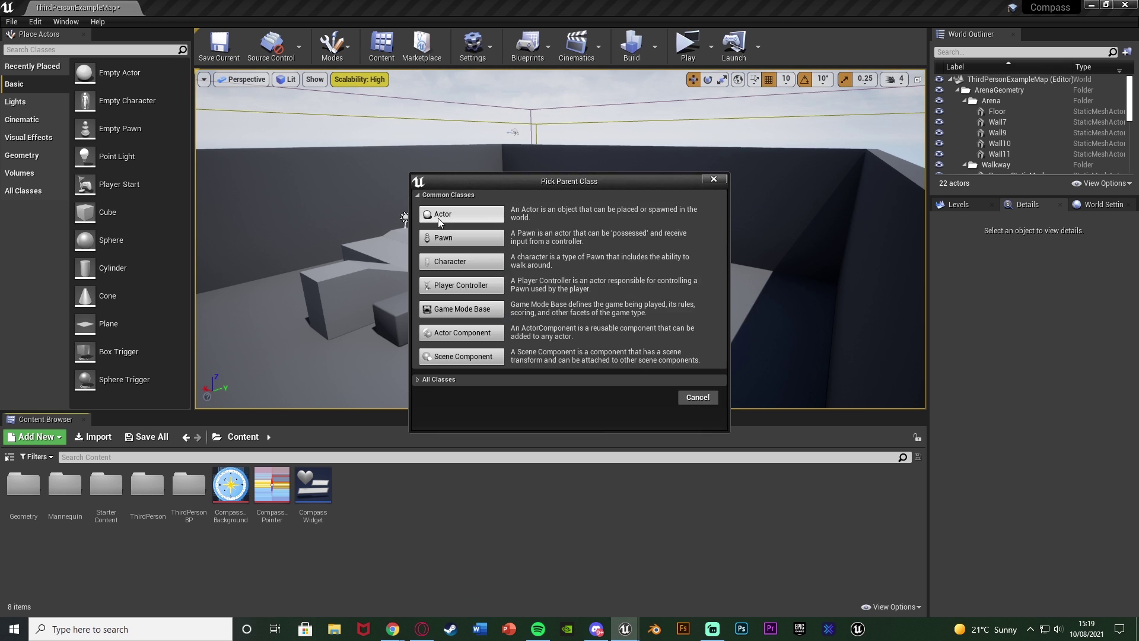
{"action": "left_click", "coordinate": [464, 215]}
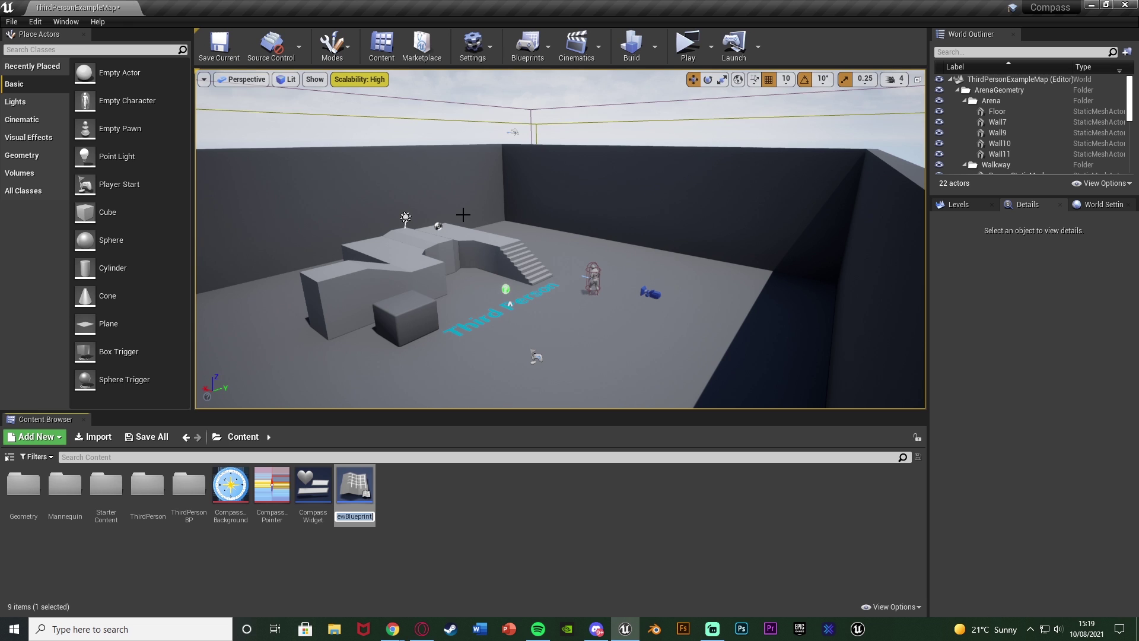
{"action": "type", "text": "NorthMarker"}
{"action": "key", "text": "Return"}
{"action": "key", "text": "Return"}
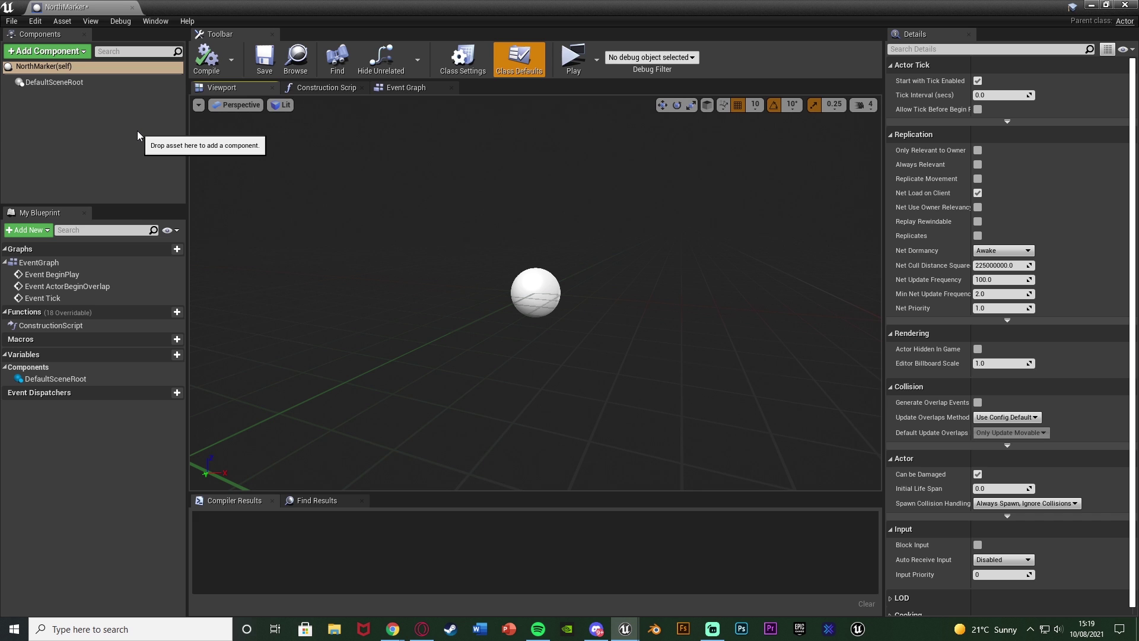
Step: Add an Arrow component to the NorthMarker actor and set its Arrow Size to 15
{"action": "left_click", "coordinate": [87, 55]}
{"action": "type", "text": "arrow"}
{"action": "key", "text": "Return"}
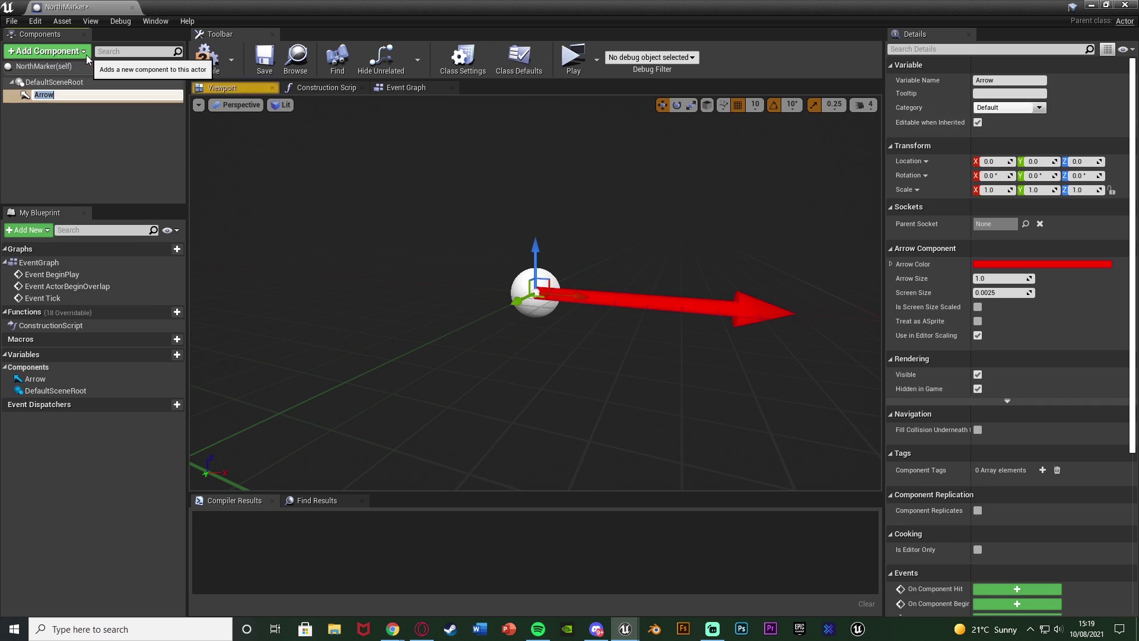
{"action": "left_click", "coordinate": [1002, 279]}
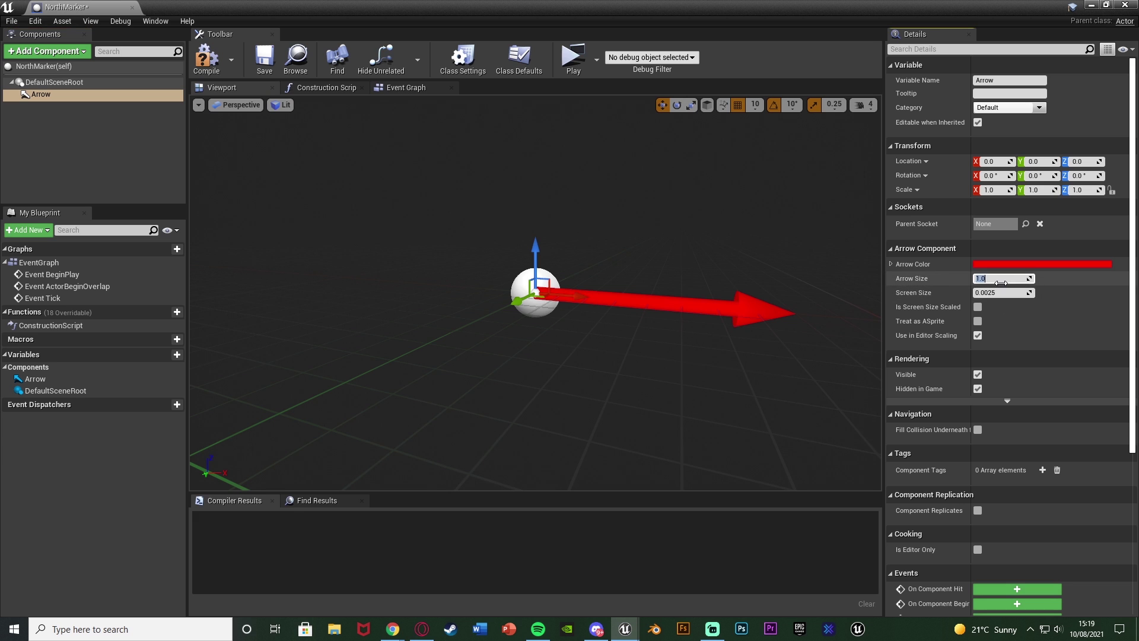
{"action": "type", "text": "15"}
{"action": "key", "text": "Return"}
Step: Rotate the arrow component 90° about Y so that it stands vertically, and compile and save NorthMarker
{"action": "right_click_drag", "start_coordinate": [580, 206], "coordinate": [579, 261]}
{"action": "key", "text": "e"}
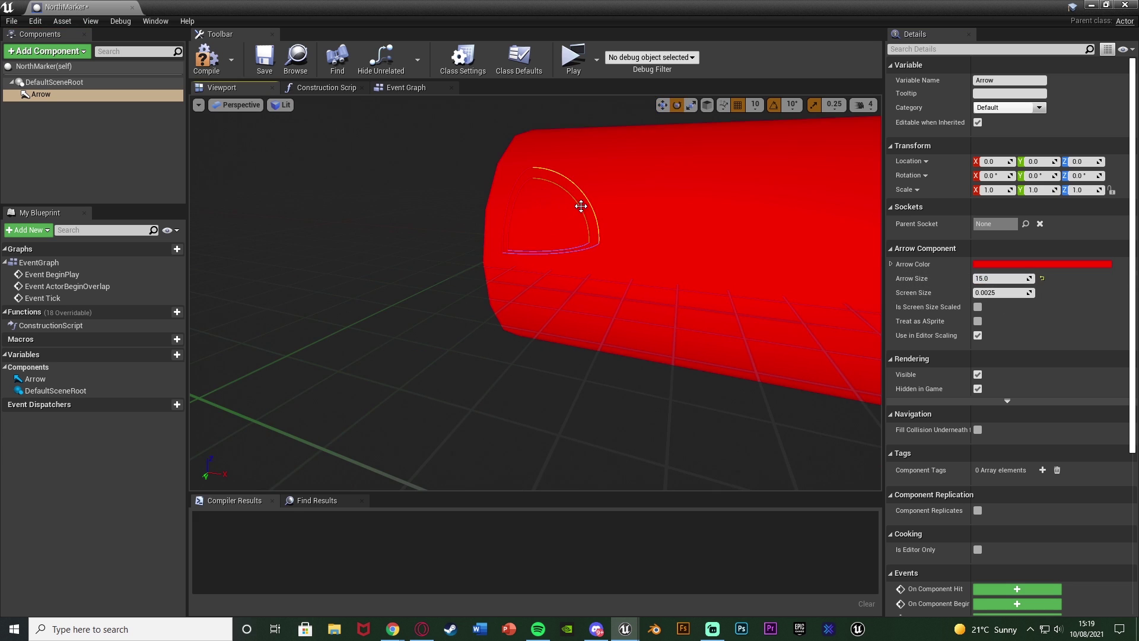
{"action": "left_click_drag", "start_coordinate": [580, 206], "coordinate": [533, 163]}
{"action": "key", "text": "w"}
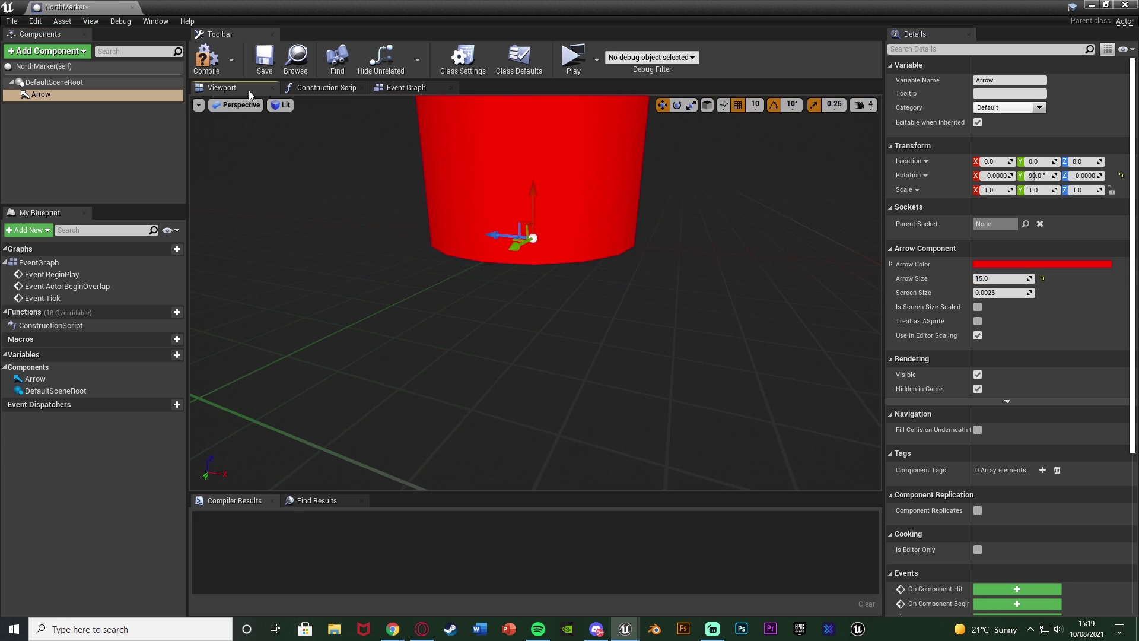
{"action": "left_click", "coordinate": [211, 62]}
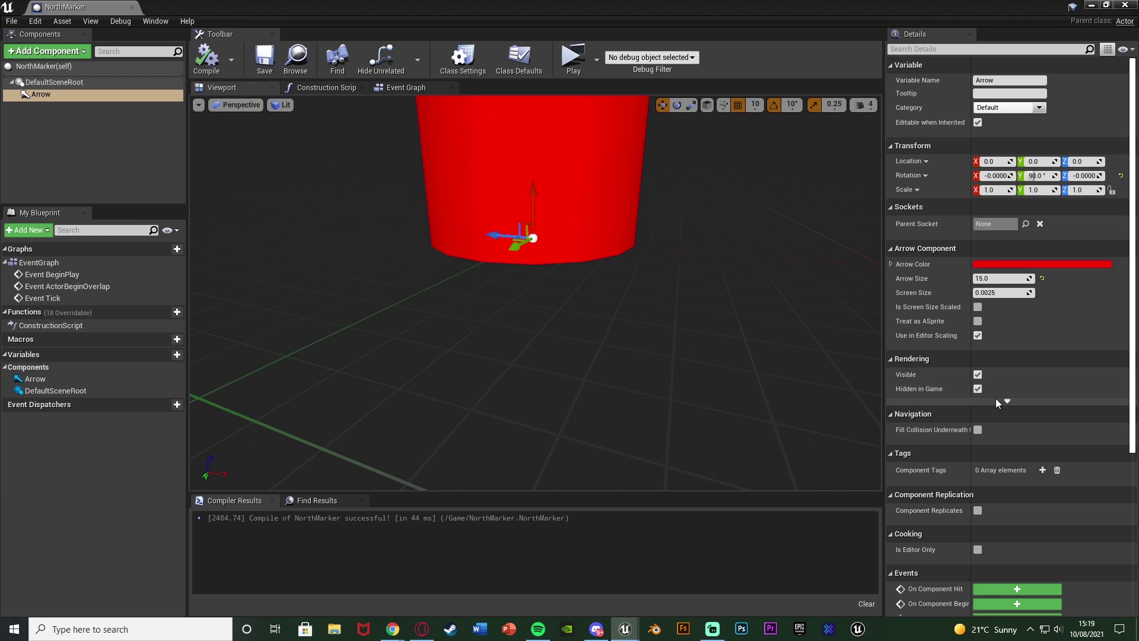
Step: Make the arrow component visible during gameplay by disabling Hidden in Game, compile and save NorthMarker, and close its editor
{"action": "left_click", "coordinate": [978, 389]}
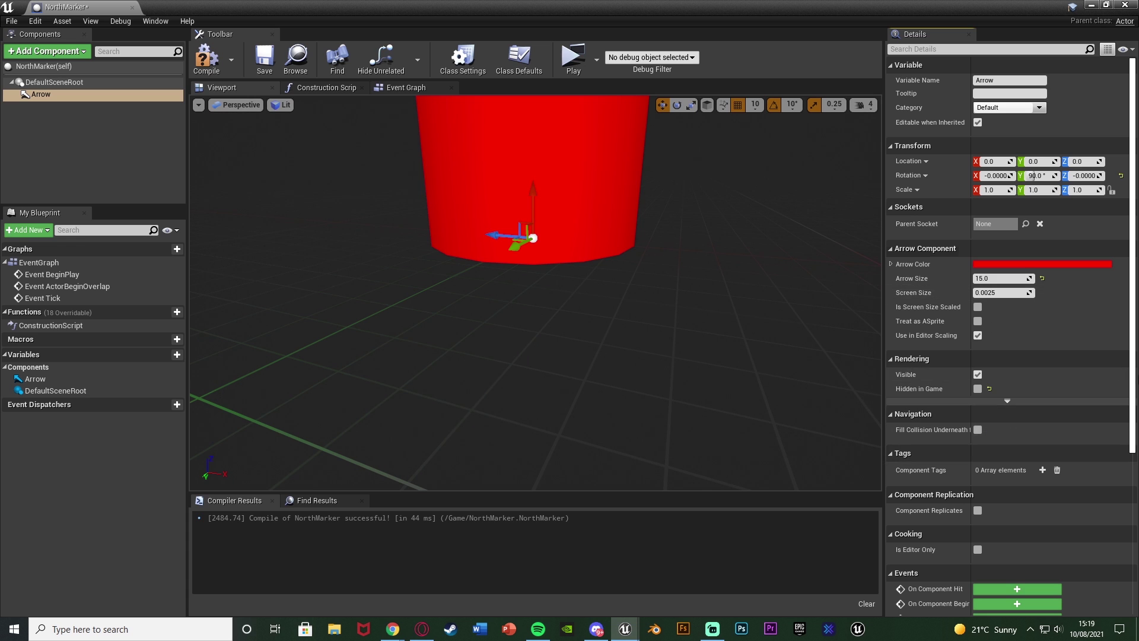
{"action": "left_click", "coordinate": [208, 63]}
{"action": "left_click", "coordinate": [263, 64]}
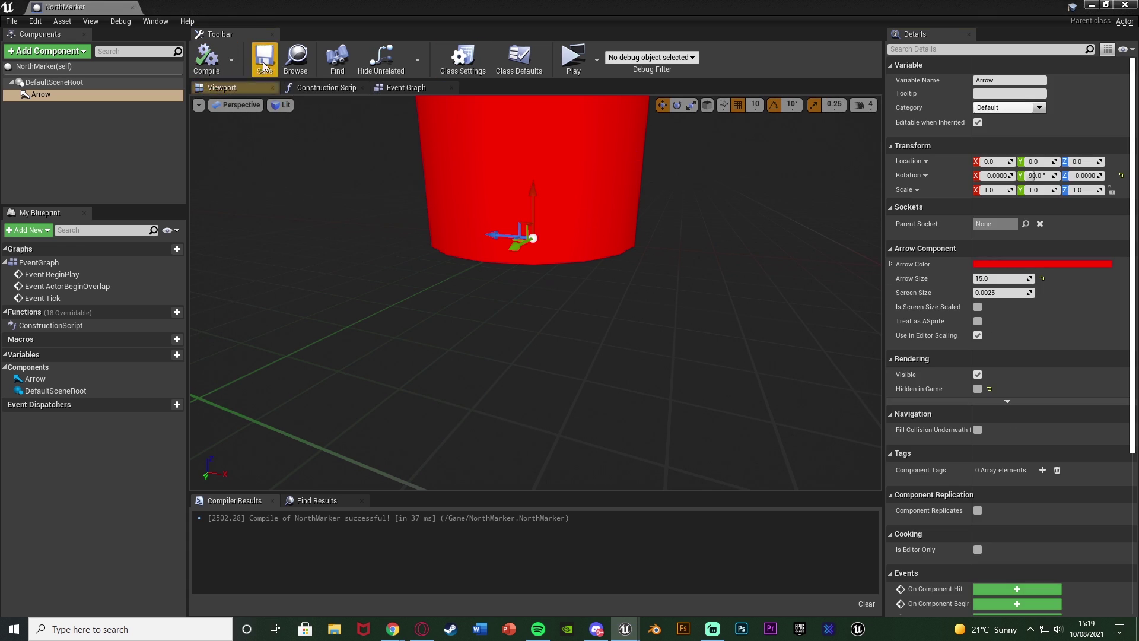
{"action": "middle_click", "coordinate": [99, 2]}
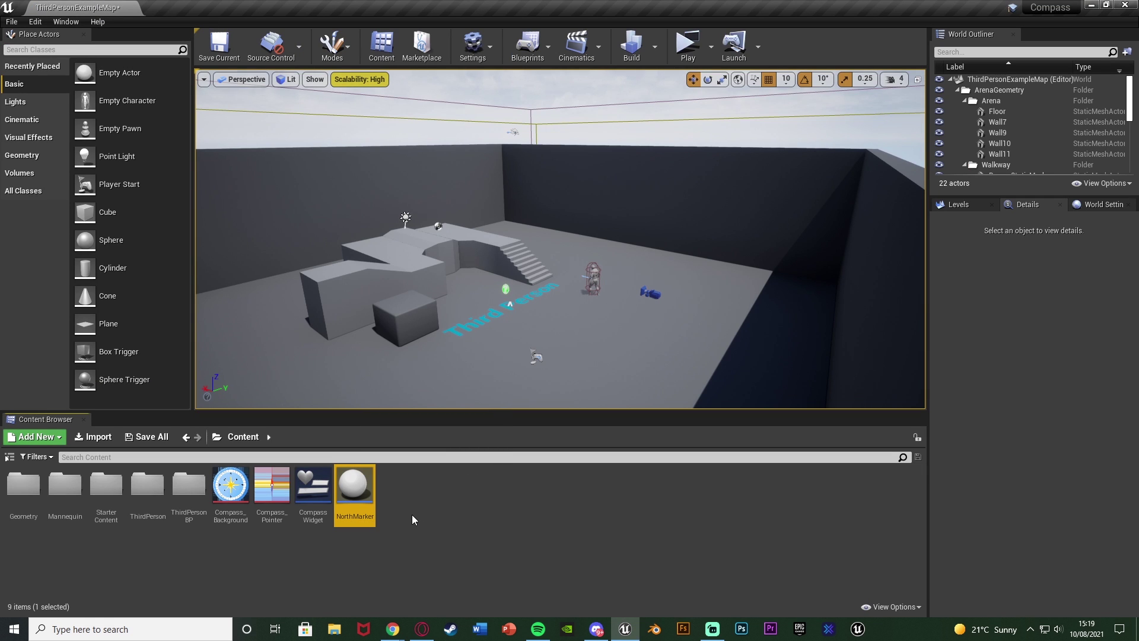
Step: Place a NorthMarker actor in the level near the Third Person floor text, adjust its position, and deselect it
{"action": "left_click_drag", "start_coordinate": [355, 496], "coordinate": [527, 328]}
{"action": "right_click_drag", "start_coordinate": [528, 328], "coordinate": [575, 245]}
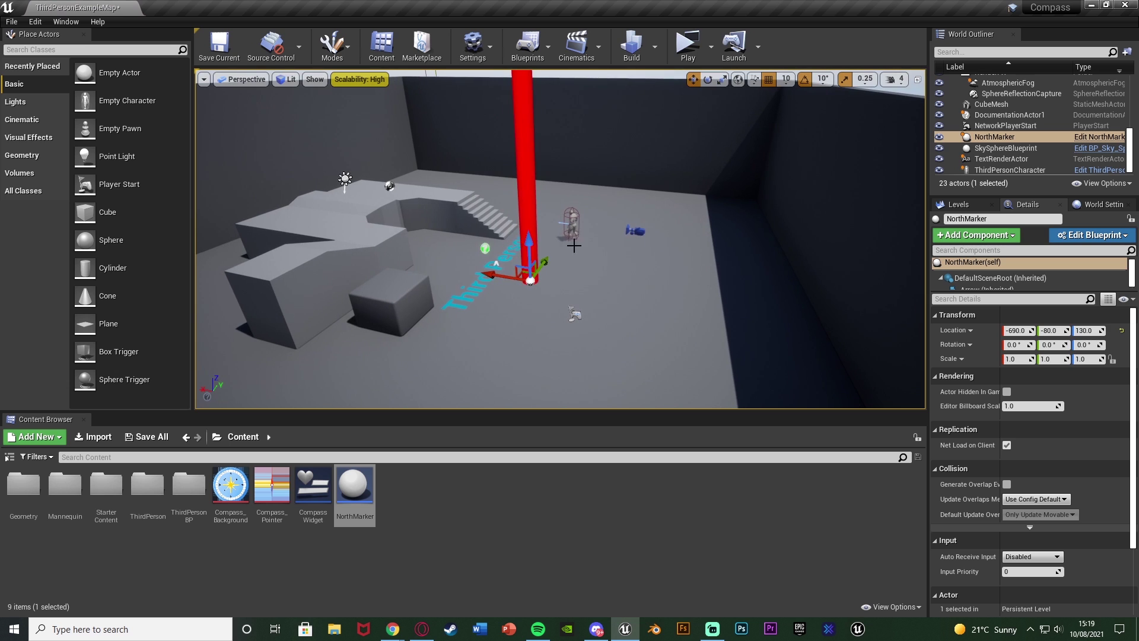
{"action": "mouse_move", "coordinate": [499, 270]}
{"action": "left_mouse_down"}
{"action": "mouse_move", "coordinate": [344, 228]}
{"action": "mouse_move", "coordinate": [275, 226]}
{"action": "mouse_move", "coordinate": [555, 317]}
{"action": "mouse_move", "coordinate": [757, 317]}
{"action": "mouse_move", "coordinate": [534, 279]}
{"action": "mouse_move", "coordinate": [506, 264]}
{"action": "mouse_move", "coordinate": [515, 255]}
{"action": "left_mouse_up"}
{"action": "right_click_drag", "start_coordinate": [515, 255], "coordinate": [560, 254]}
{"action": "key", "text": "s"}
{"action": "key", "text": "a"}
{"action": "left_click_drag", "start_coordinate": [522, 249], "coordinate": [508, 249]}
{"action": "key", "text": "Escape"}
{"action": "key", "text": "w"}
{"action": "mouse_move", "coordinate": [664, 267]}
{"action": "right_mouse_down"}
{"action": "mouse_move", "coordinate": [644, 249]}
{"action": "mouse_move", "coordinate": [623, 261]}
{"action": "mouse_move", "coordinate": [664, 265]}
{"action": "right_mouse_up"}
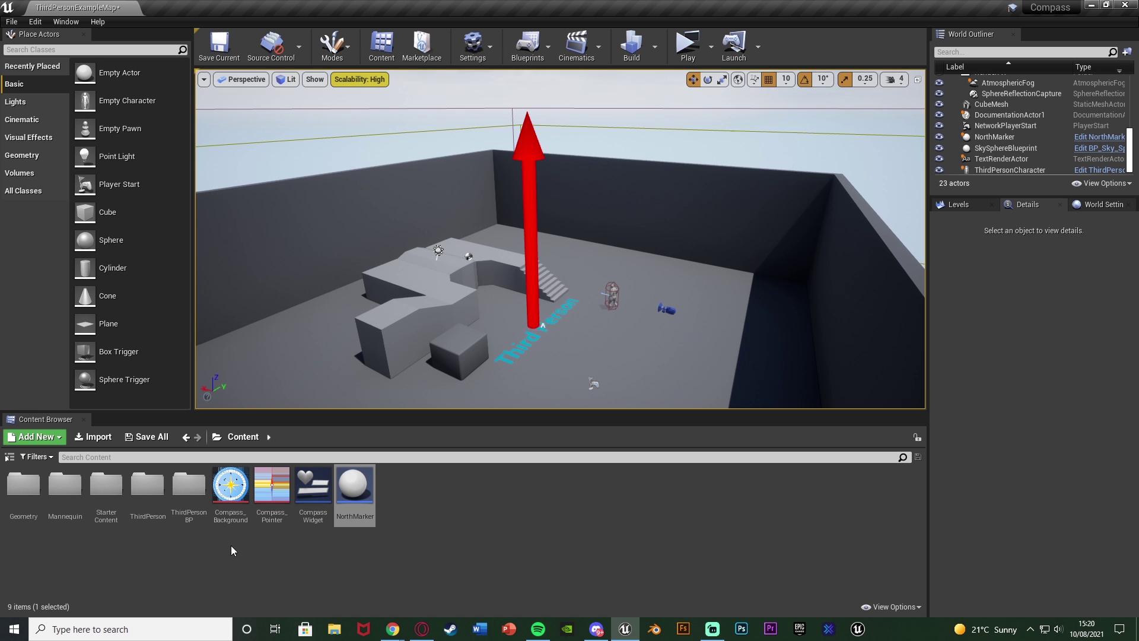
Step: Open the ThirdPersonCharacter blueprint from the Blueprints folder inside ThirdPersonBP
{"action": "double_click", "coordinate": [188, 488]}
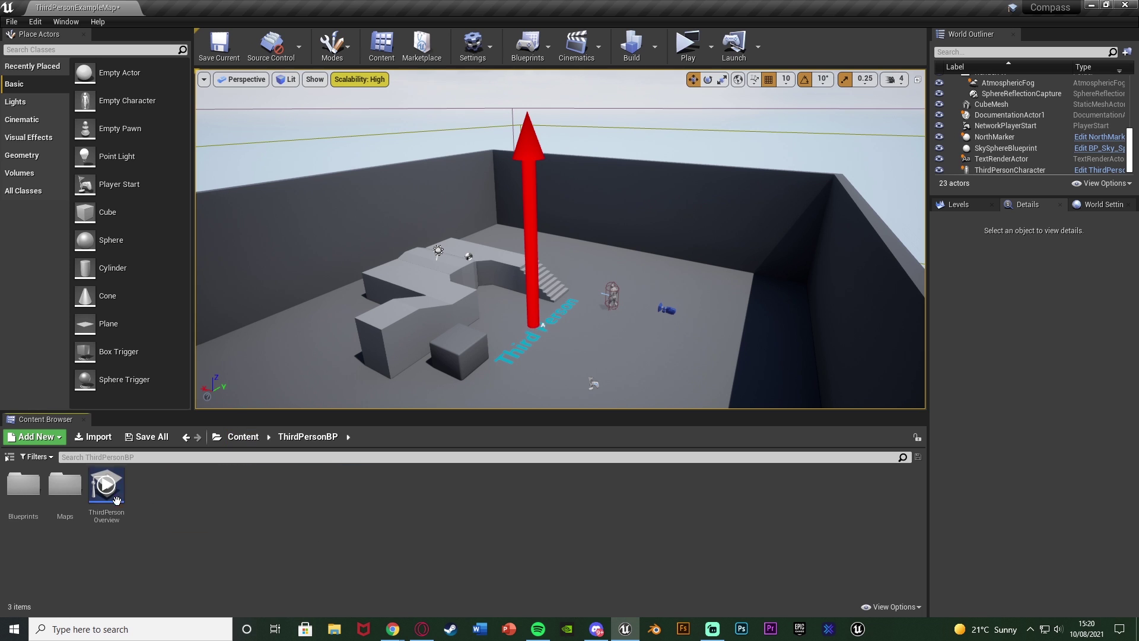
{"action": "double_click", "coordinate": [24, 485]}
{"action": "left_click", "coordinate": [36, 497]}
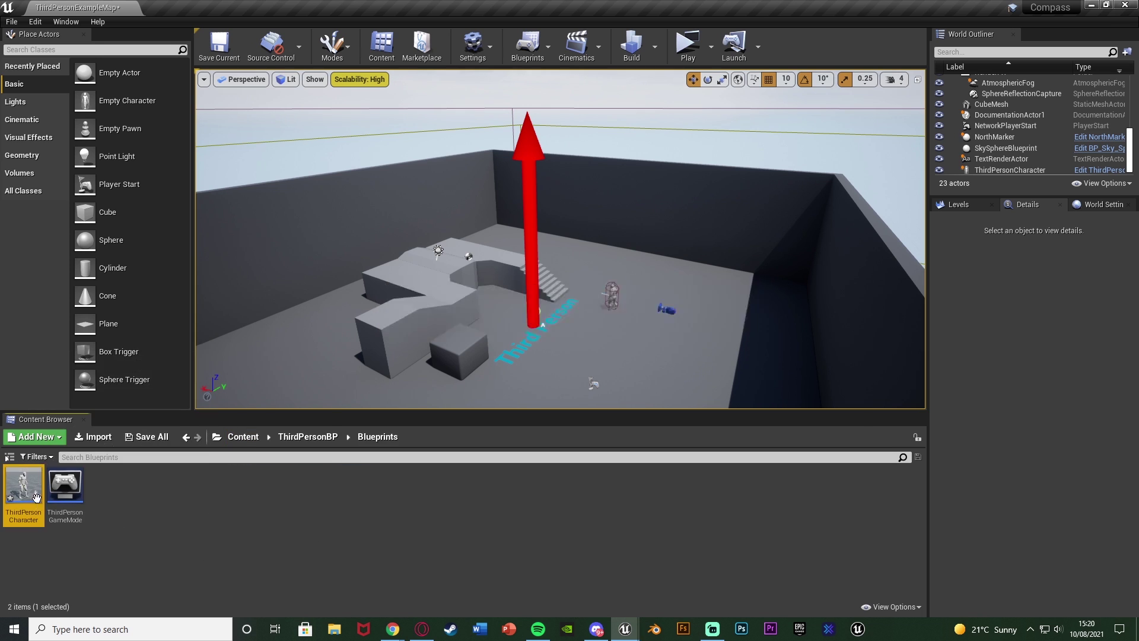
{"action": "double_click", "coordinate": [36, 497]}
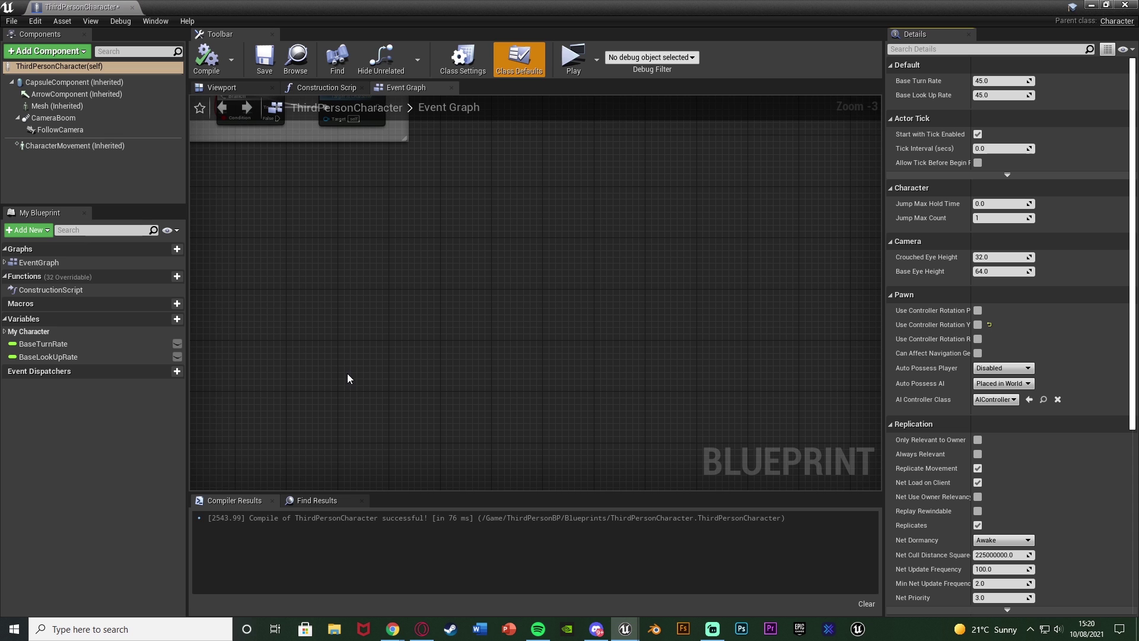